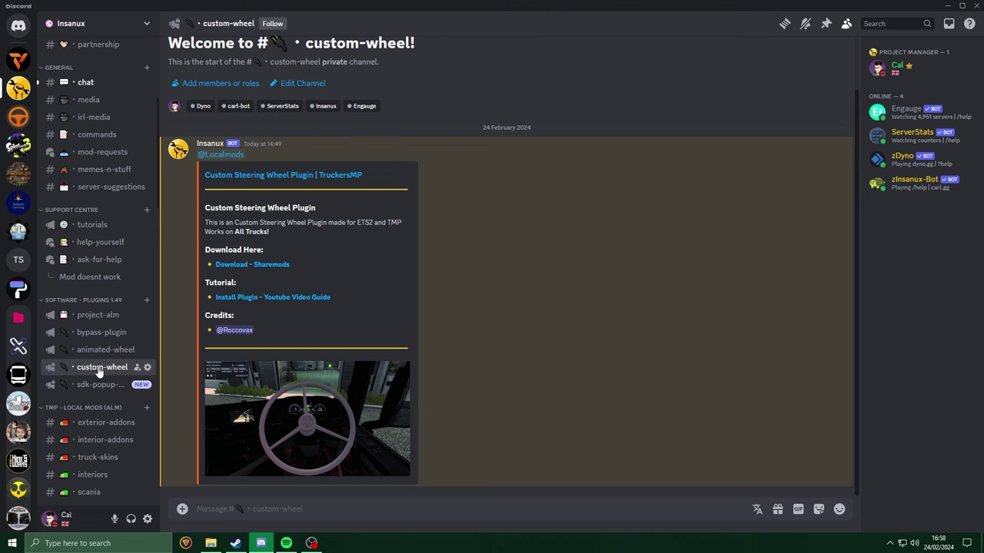
Download the steering wheel plugin, SCS_Local_Mod_Bypass.zip and Project_ALM_v4.1.0_Insanux.zip from their Discord-linked ShareMods pages
left_click(236, 264)
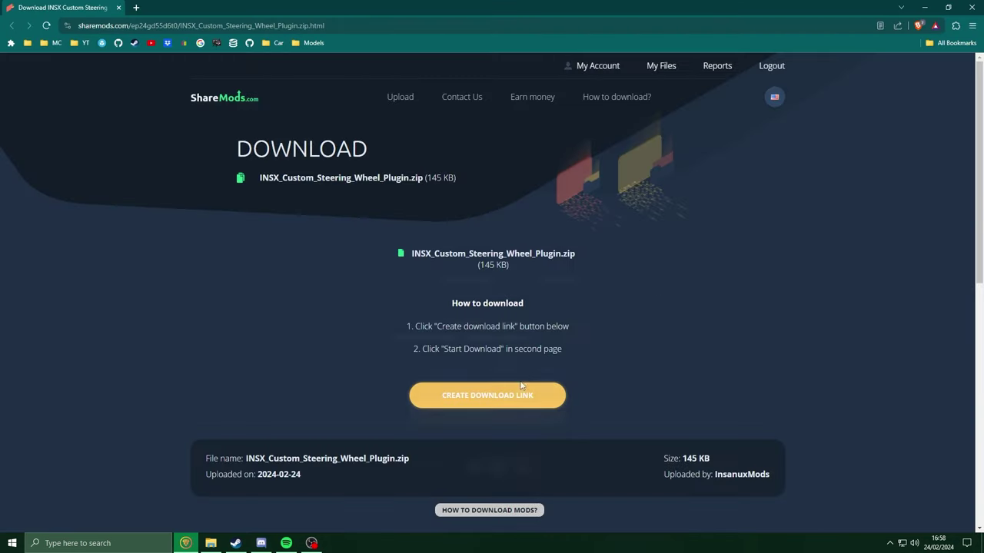
left_click(416, 258)
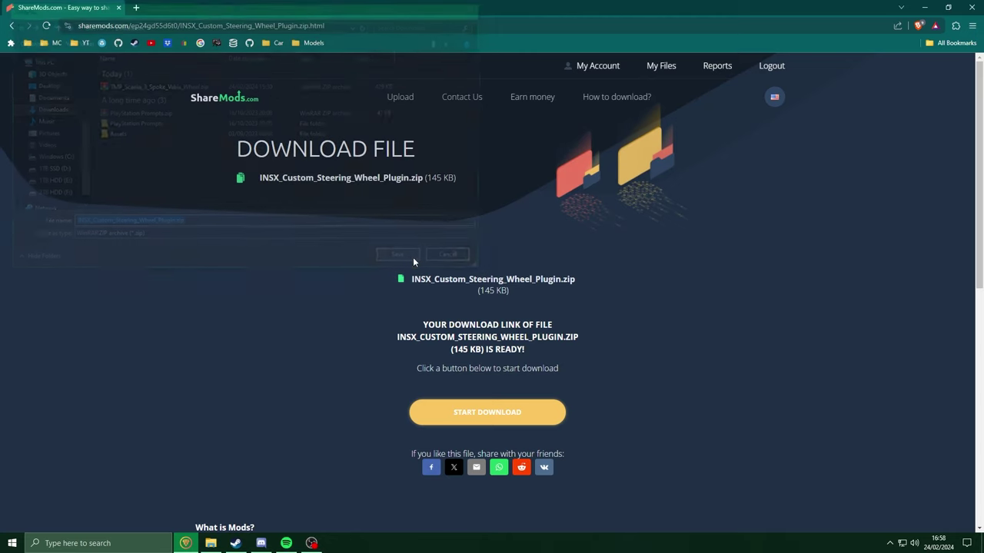
left_click(261, 543)
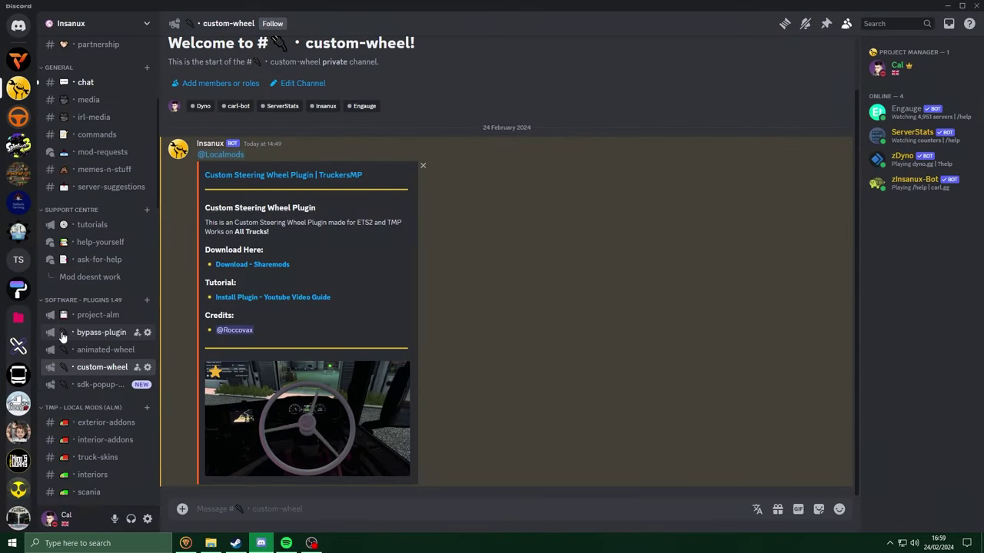
left_click(90, 332)
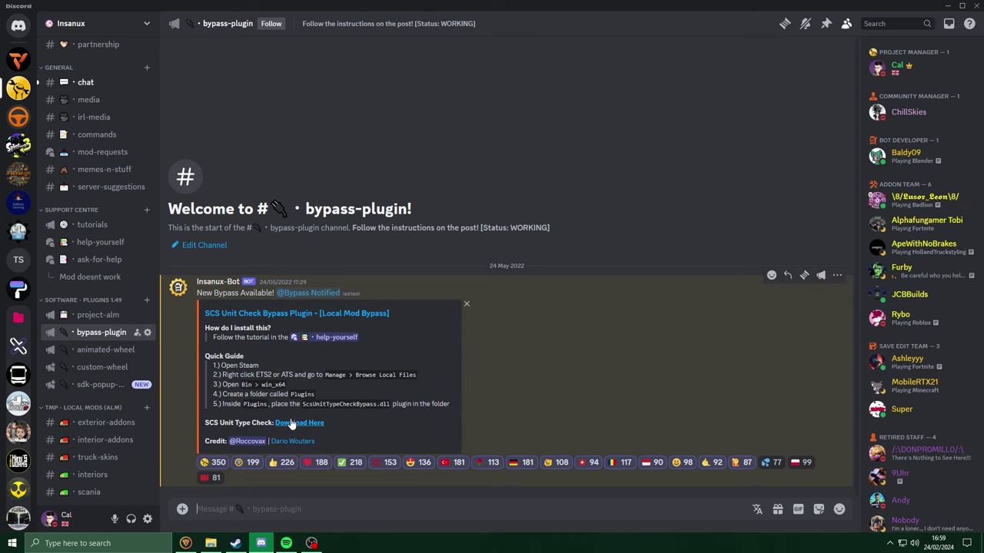
left_click(322, 431)
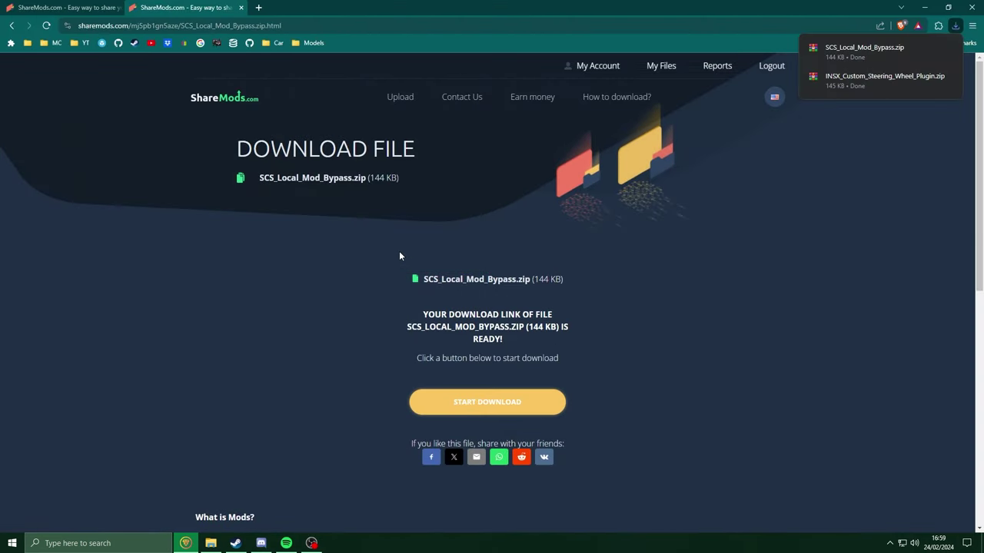
left_click(261, 543)
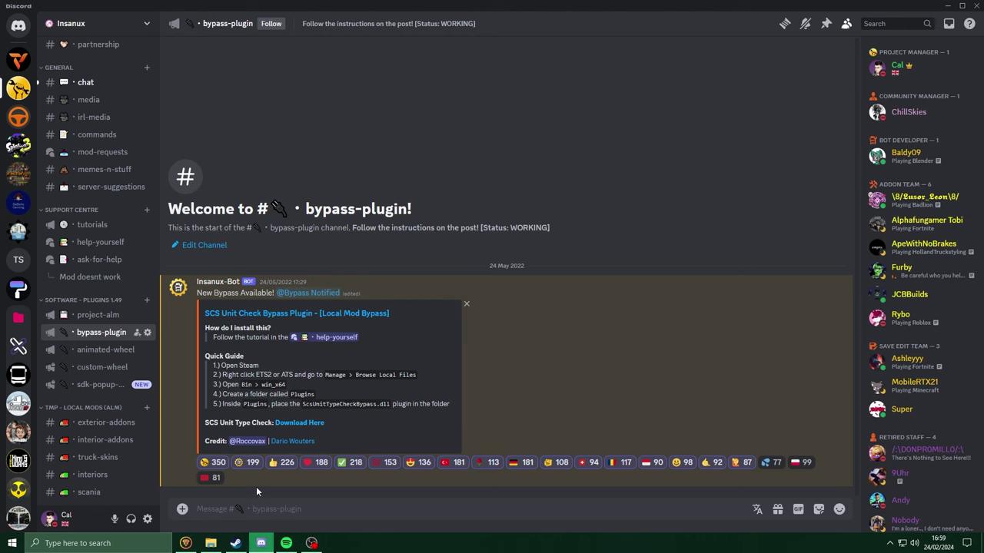
left_click(89, 319)
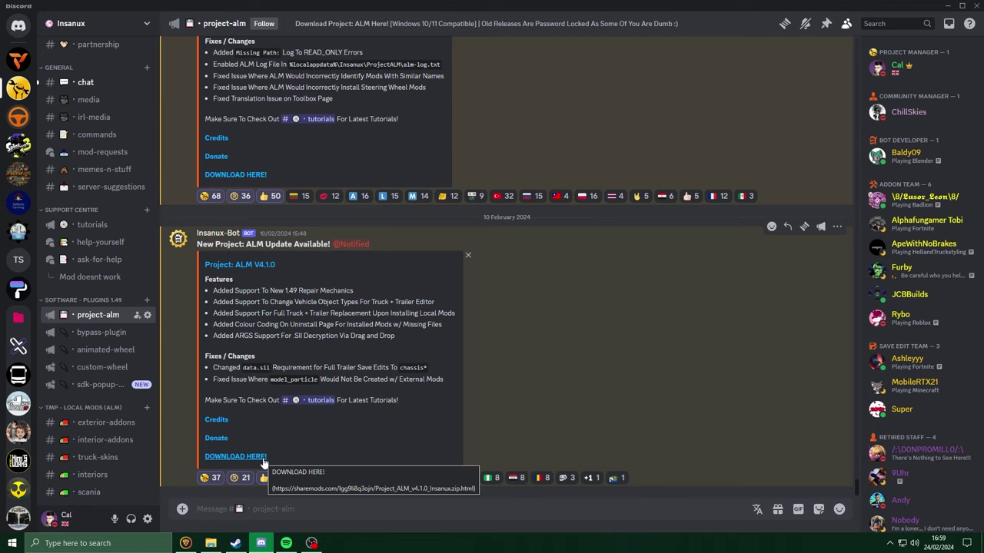
left_click(263, 458)
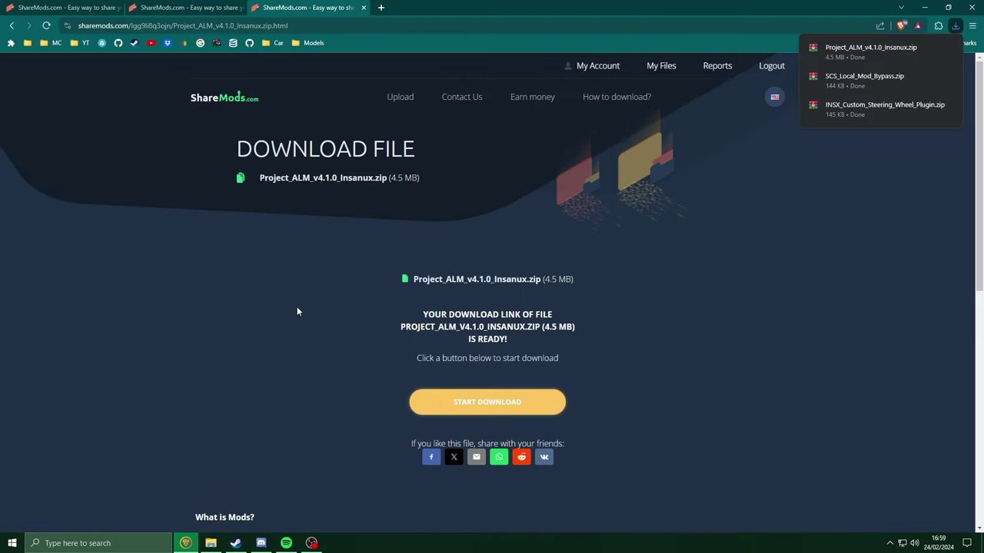
left_click(210, 543)
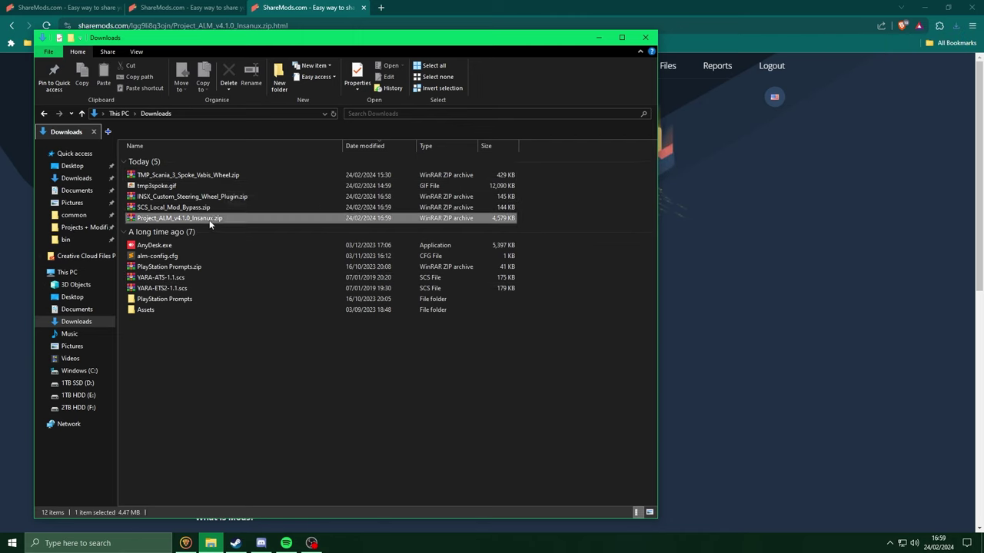
Extract the Project ALM v4.1.0 zip in Downloads and open the steering wheel plugin zip in WinRAR
right_click(209, 223)
left_click(279, 268)
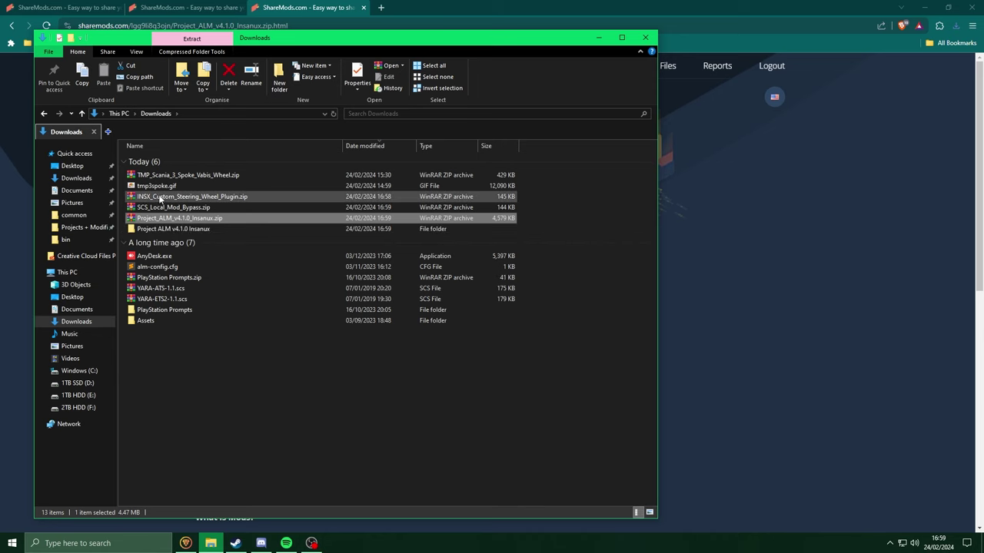
left_click_drag(156, 201, 225, 203)
double_click(225, 200)
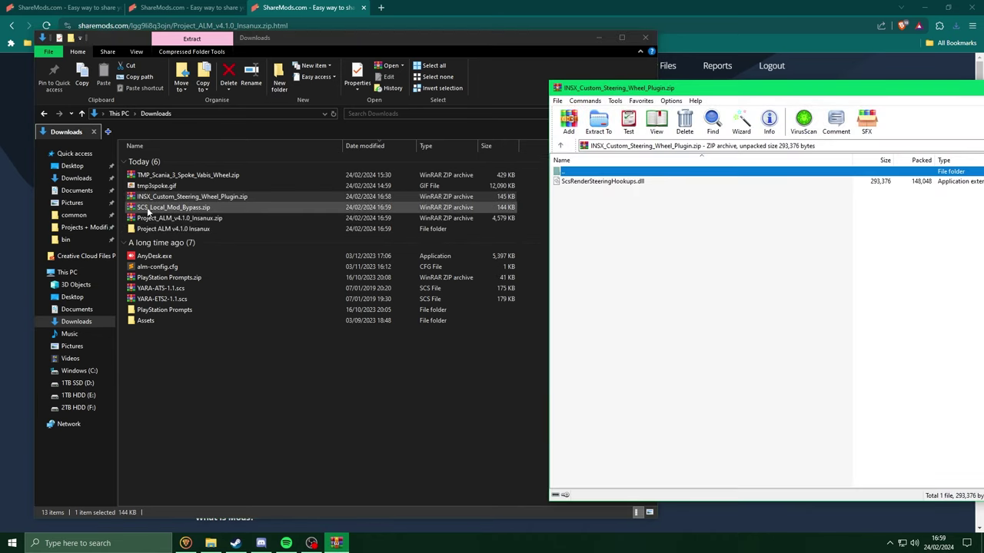
Open the local mod bypass zip as well and arrange both WinRAR windows side by side
double_click(182, 207)
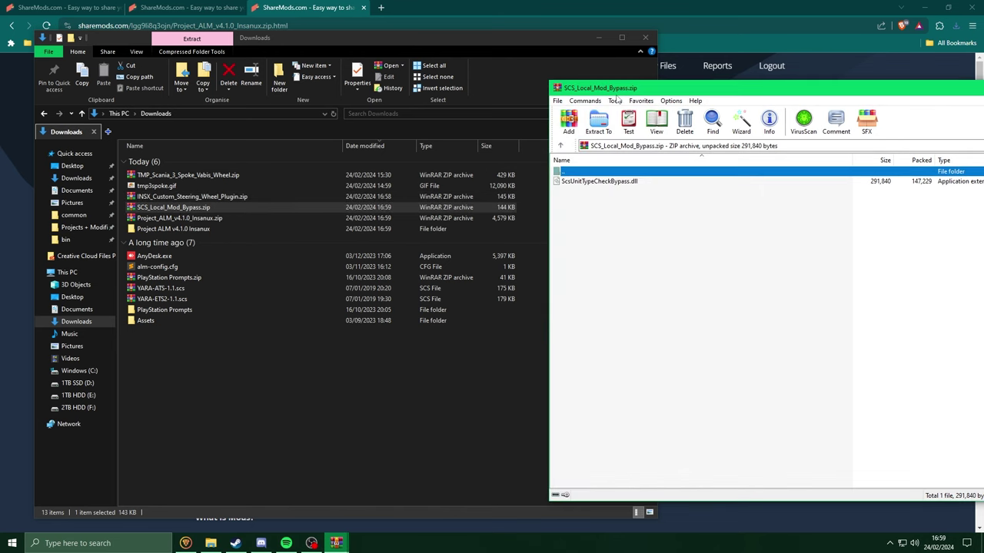
left_click_drag(644, 88, 720, 222)
left_click(720, 209)
left_click_drag(661, 93, 726, 48)
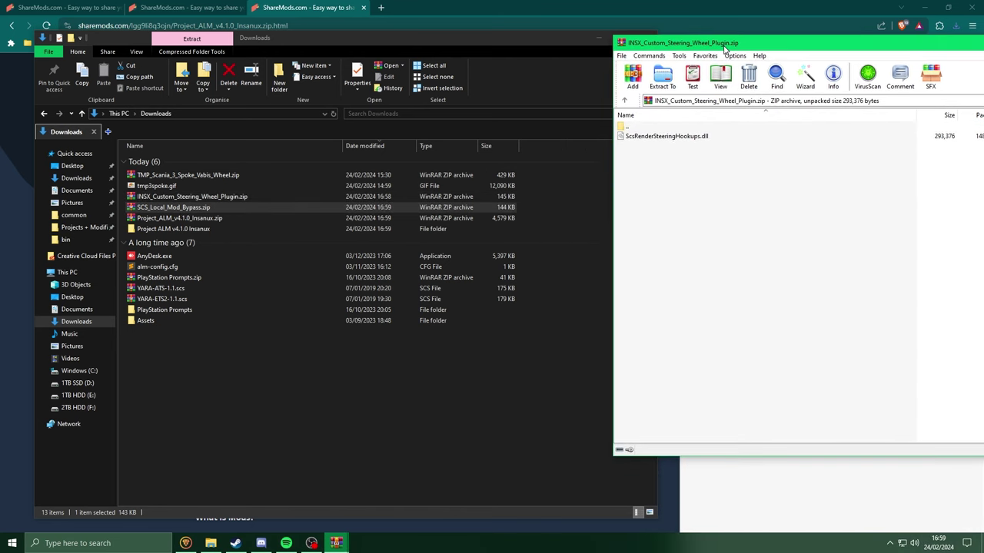
left_click(751, 490)
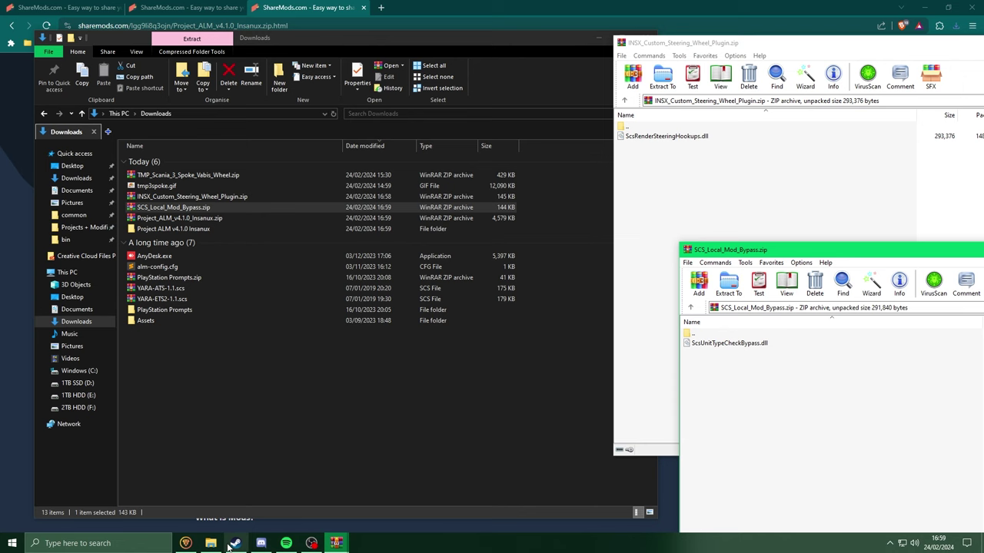
Open Euro Truck Simulator 2's install folder through Steam's Manage > Browse local files
left_click(234, 544)
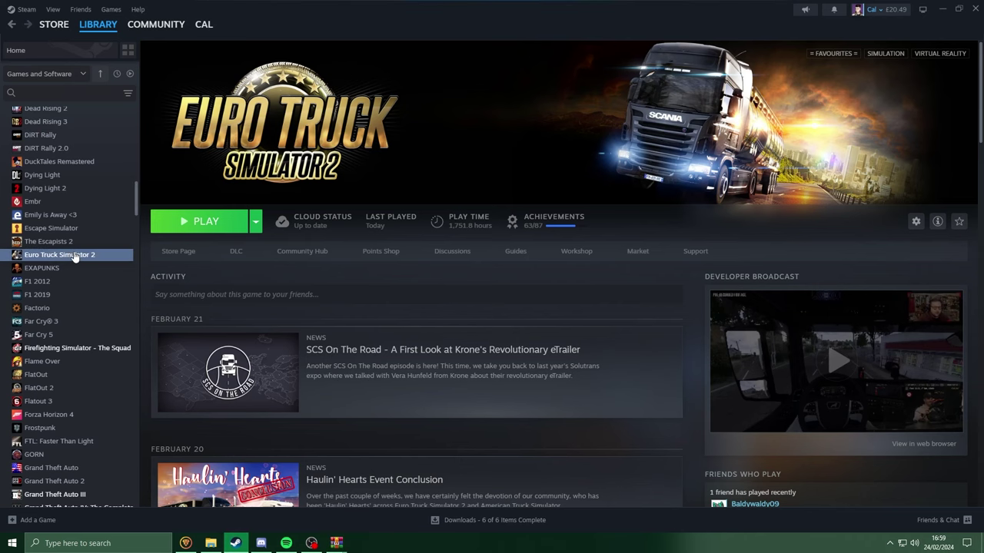
right_click(108, 259)
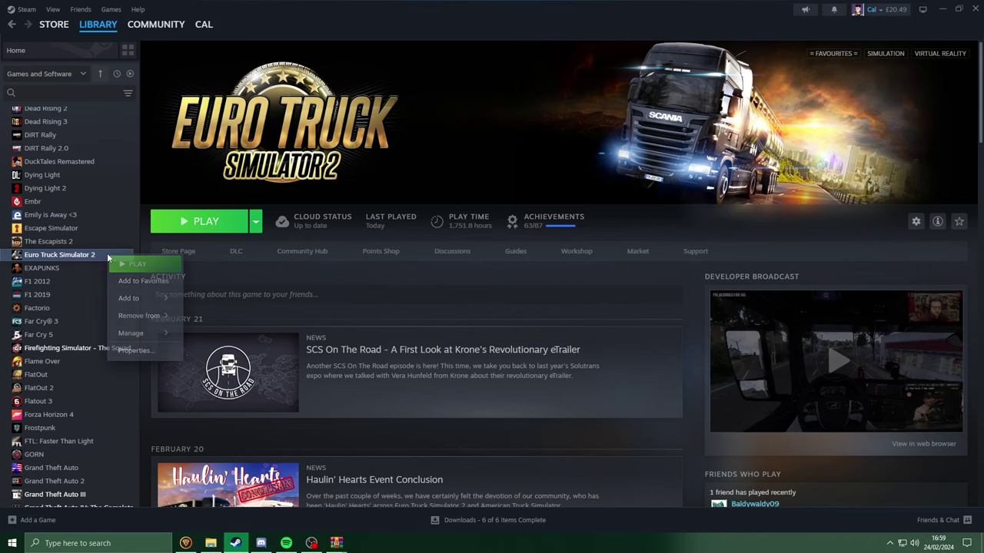
mouse_move(144, 339)
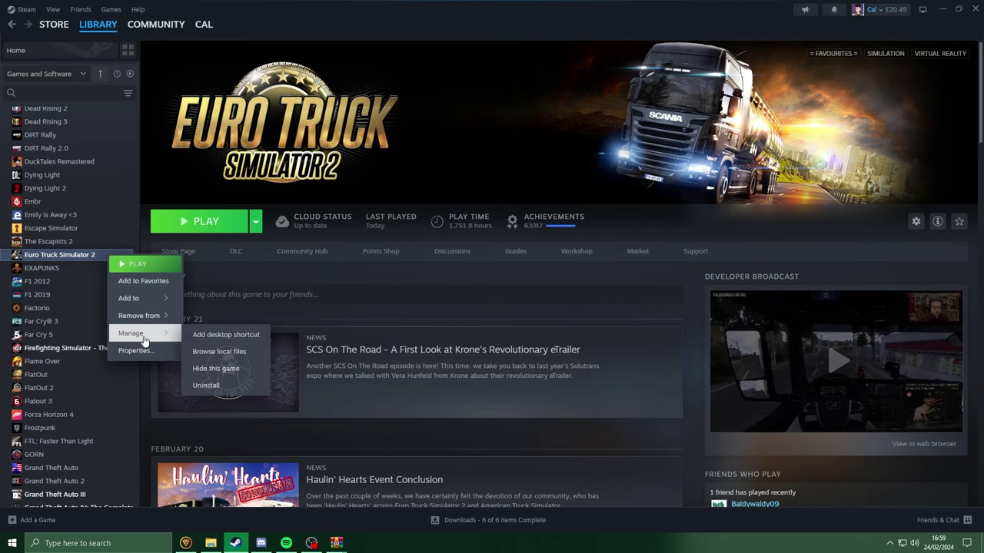
left_click(258, 359)
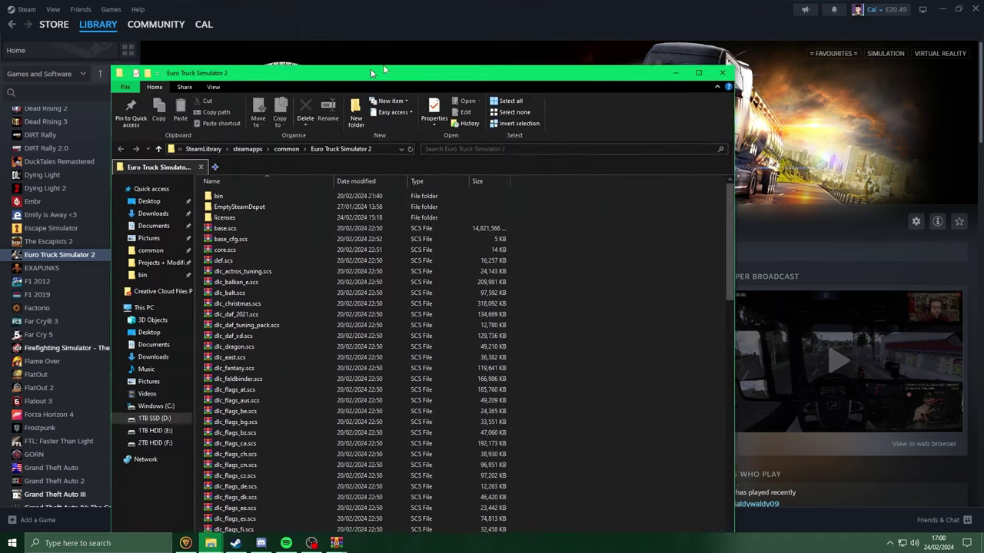
Navigate into the game's bin\win_x64\plugins folder
double_click(287, 185)
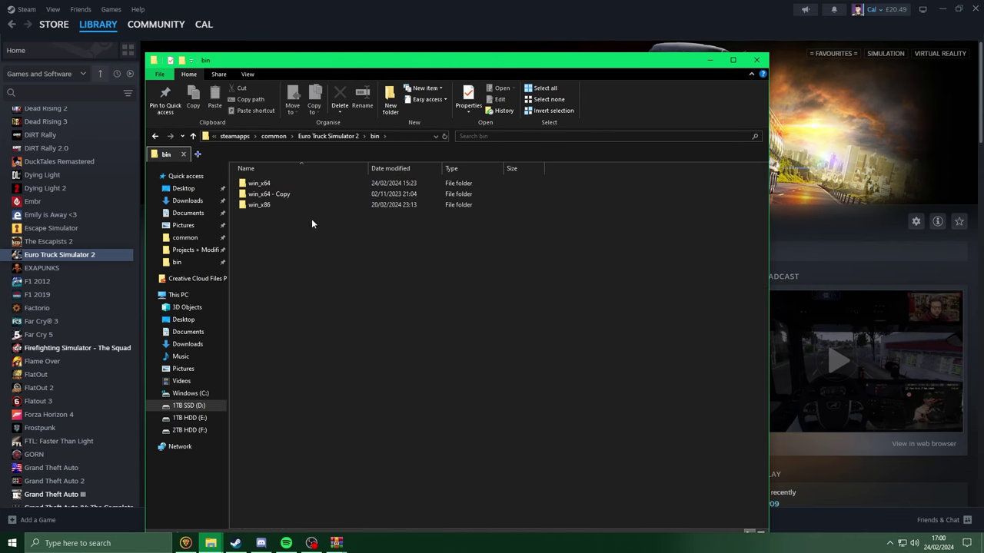
double_click(298, 186)
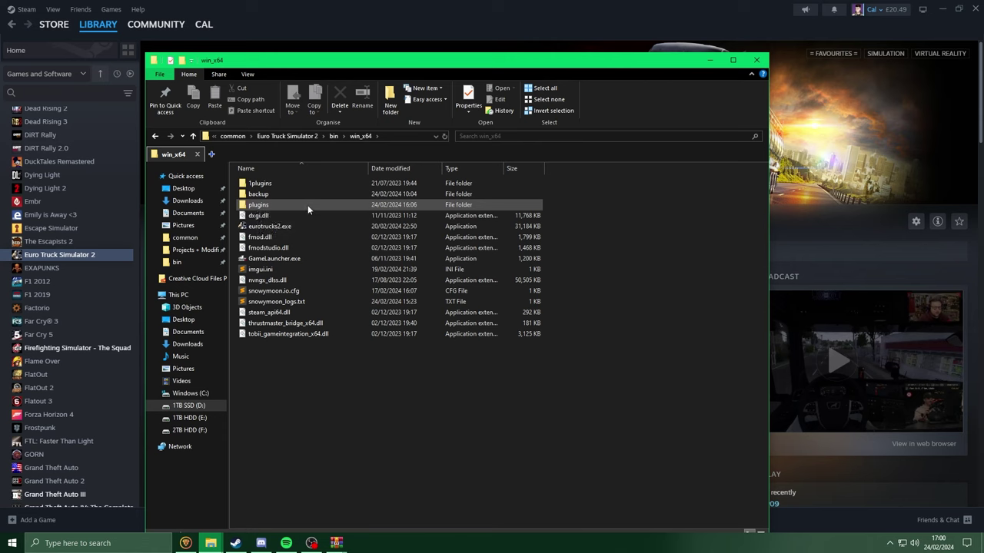
right_click(388, 392)
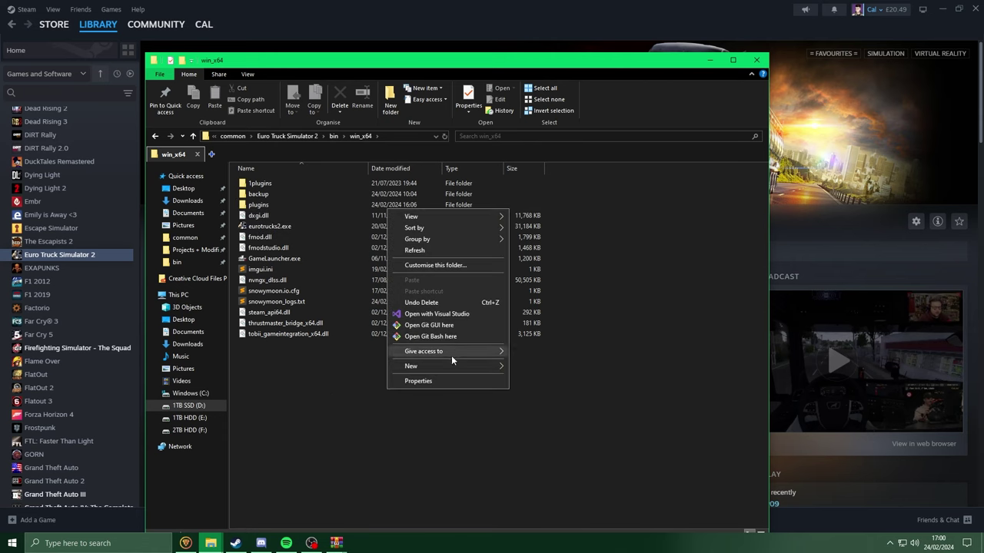
mouse_move(483, 366)
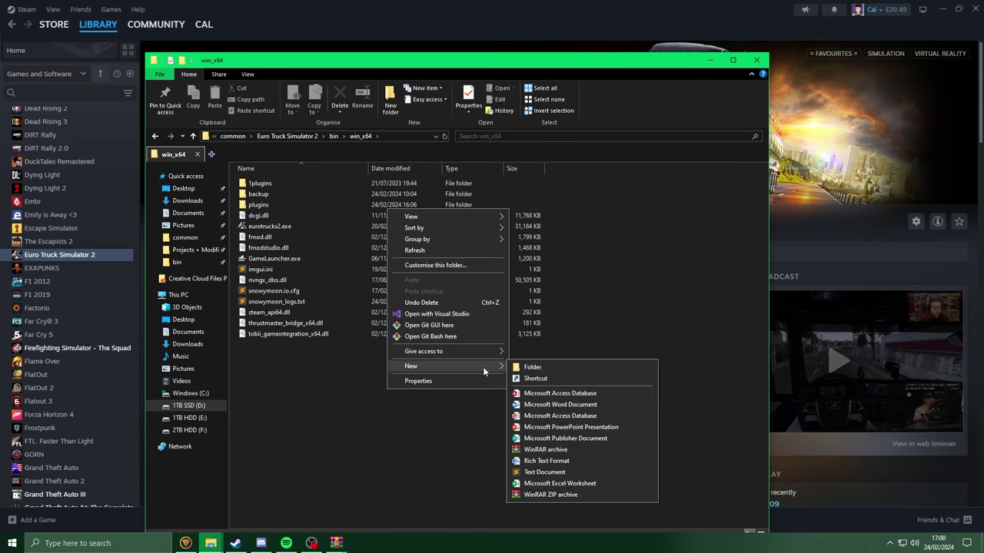
left_click(655, 247)
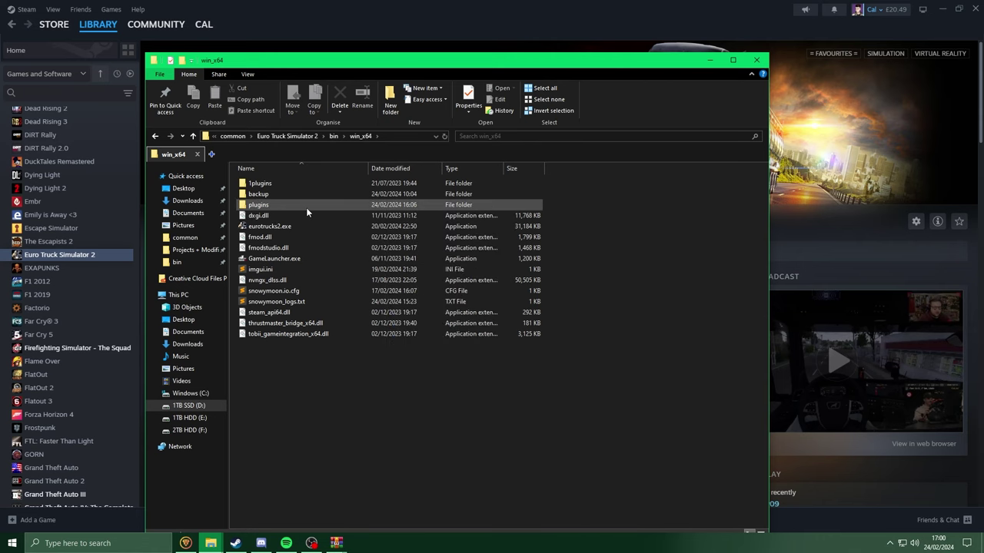
double_click(310, 202)
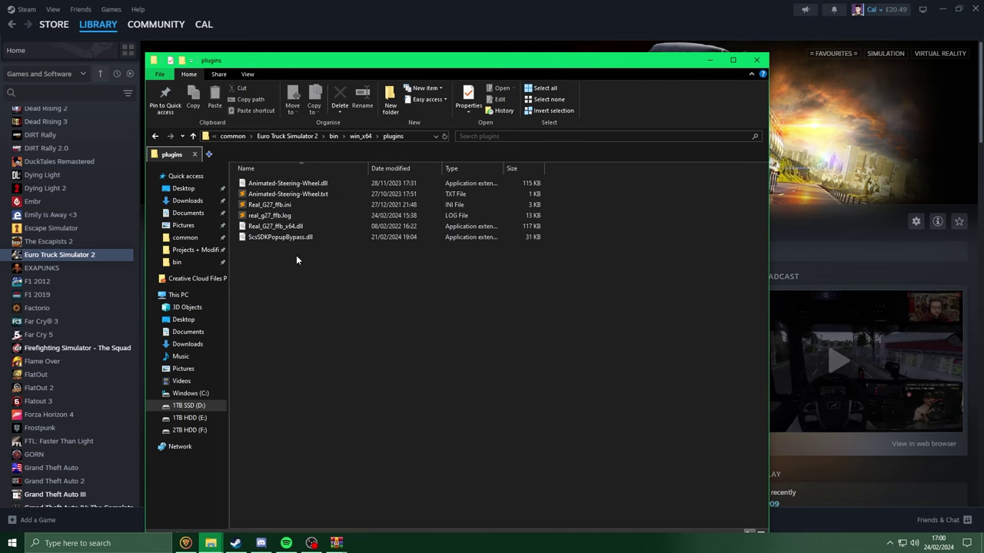
Copy ScsRenderSteeringHookups.dll and ScsUnitTypeCheckBypass.dll from WinRAR into the plugins folder
key("alt+Tab")
key("alt+Tab")
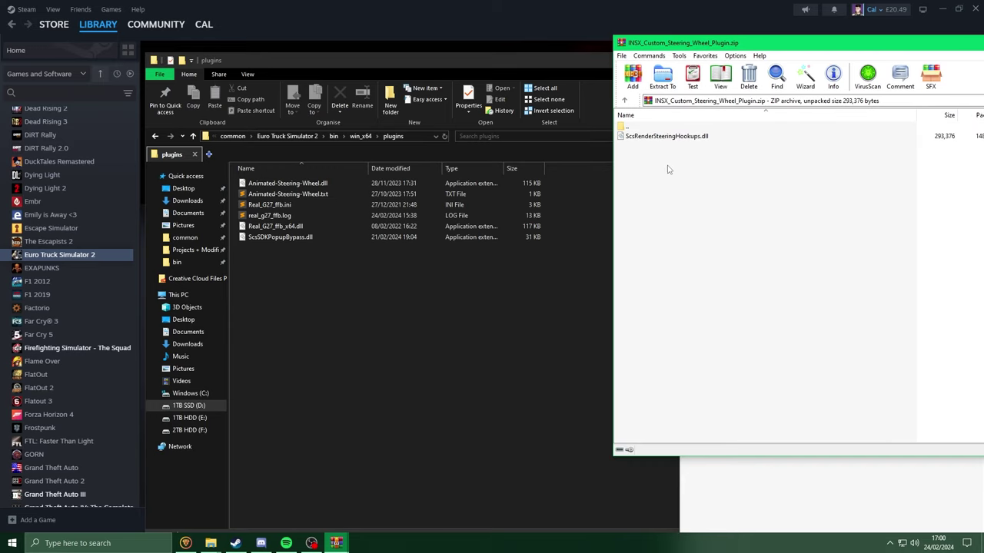
left_click_drag(657, 139, 699, 149)
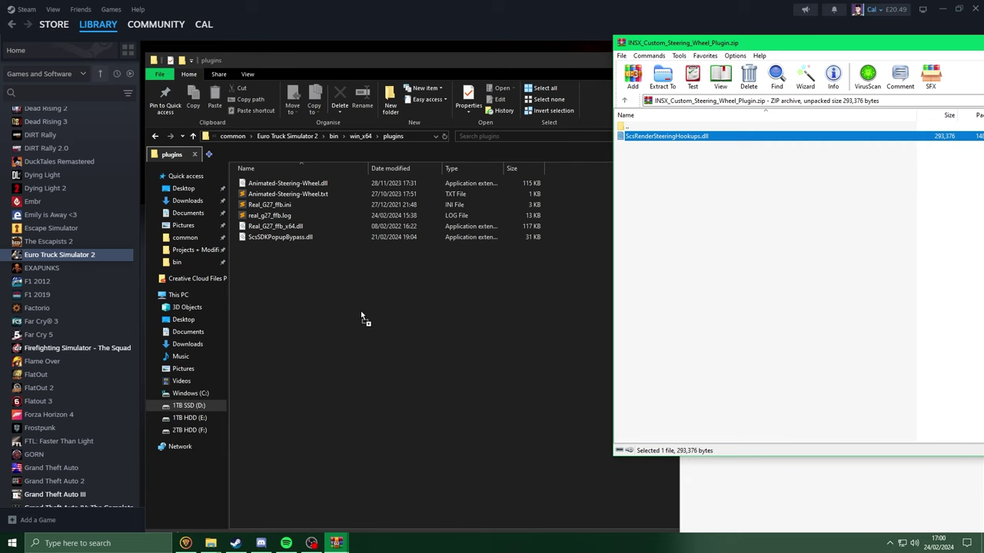
left_click_drag(360, 311, 381, 289)
left_click(838, 482)
left_click_drag(701, 343, 507, 297)
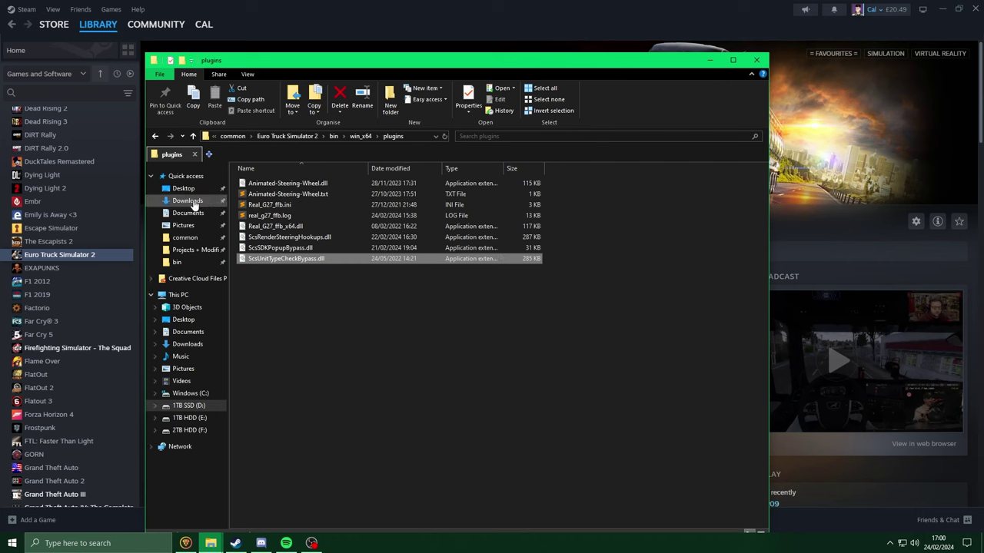
Launch Project-ALM.exe from the Downloads folder and apply the Tools DEV+SAVE FORMAT config change
left_click(188, 202)
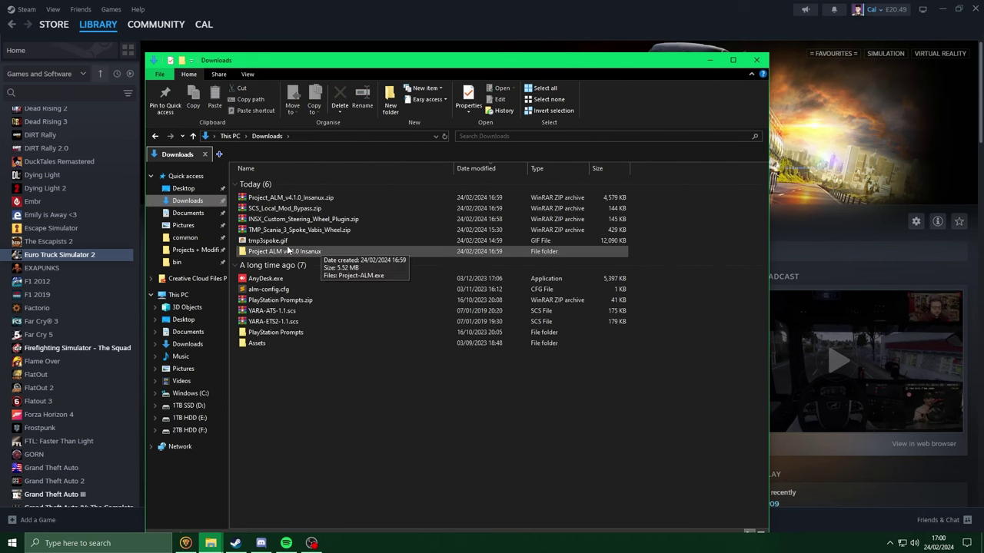
double_click(313, 252)
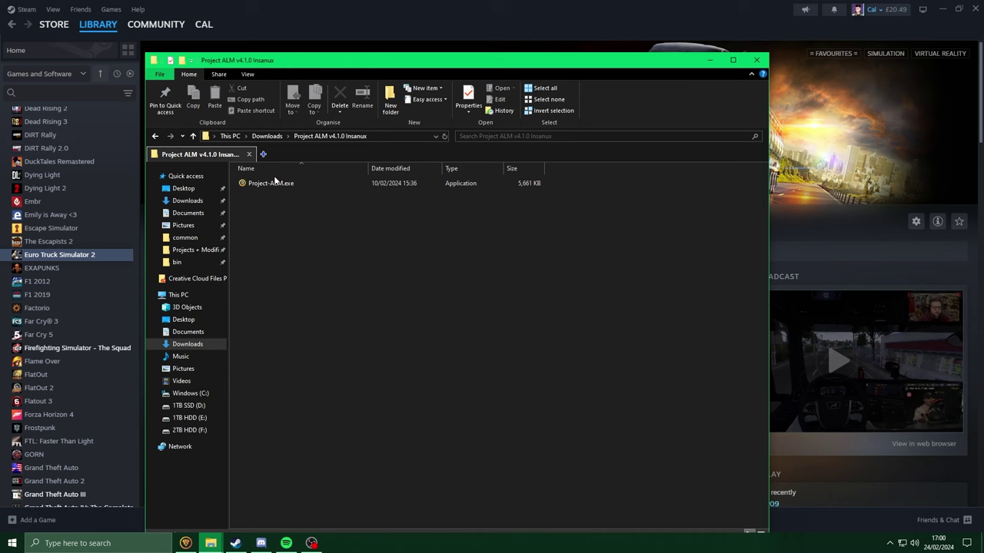
left_click(280, 184)
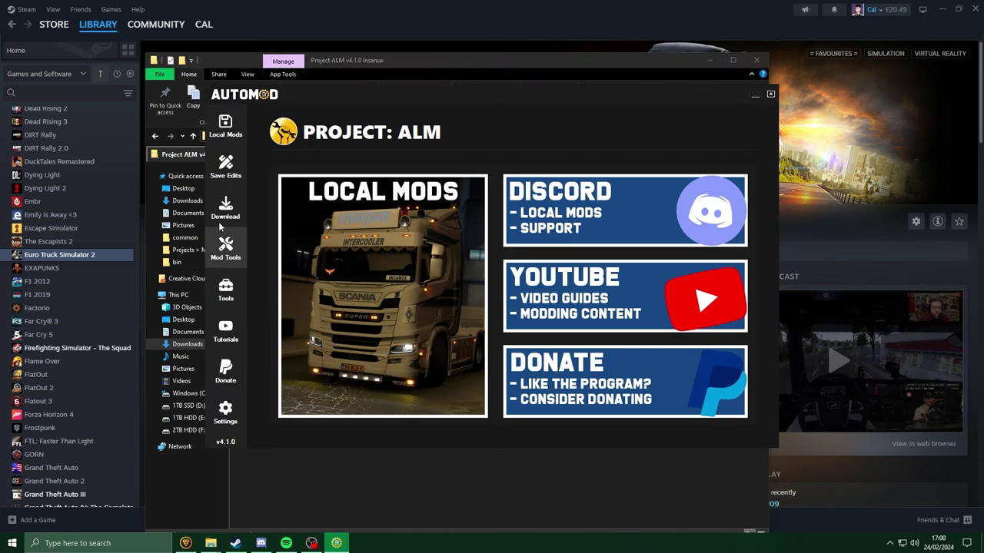
left_click(226, 289)
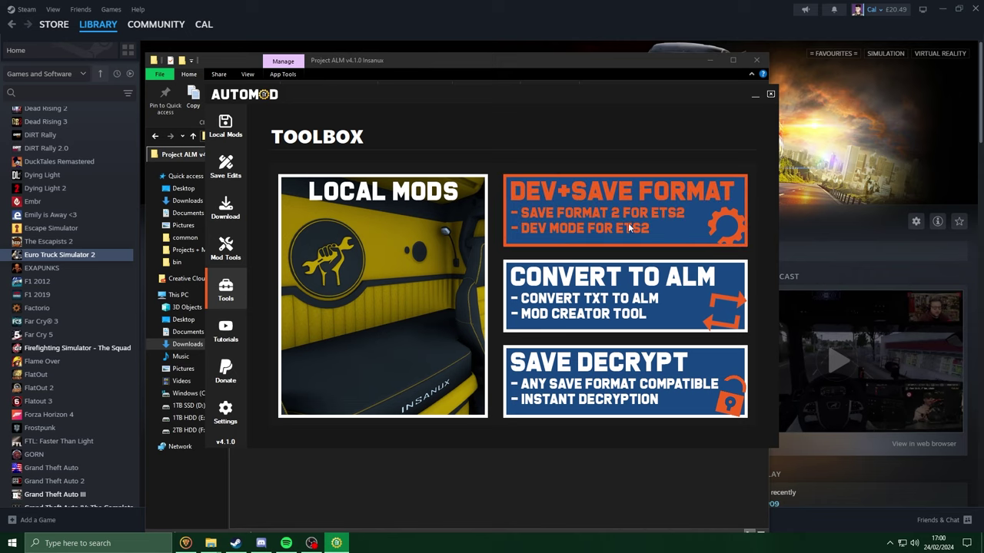
left_click(669, 226)
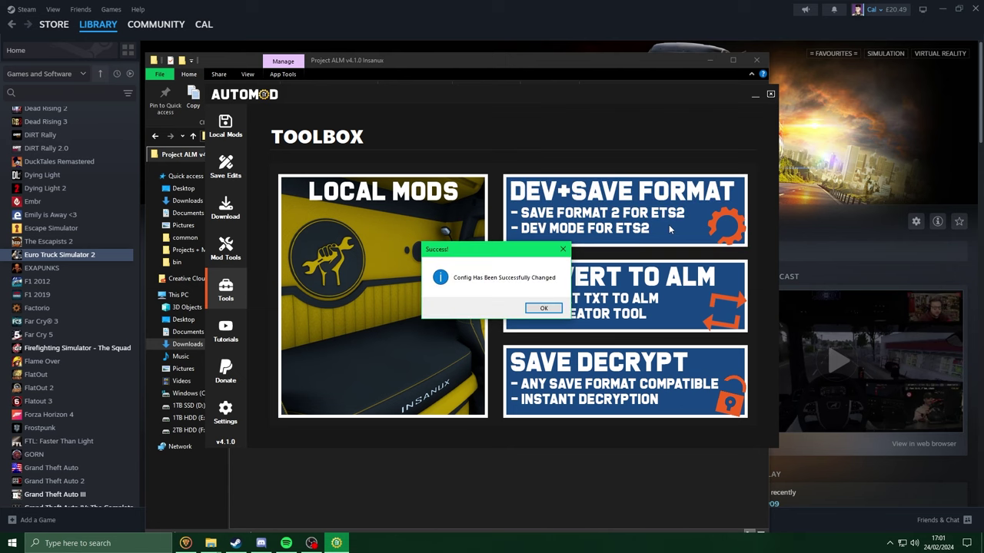
left_click(557, 310)
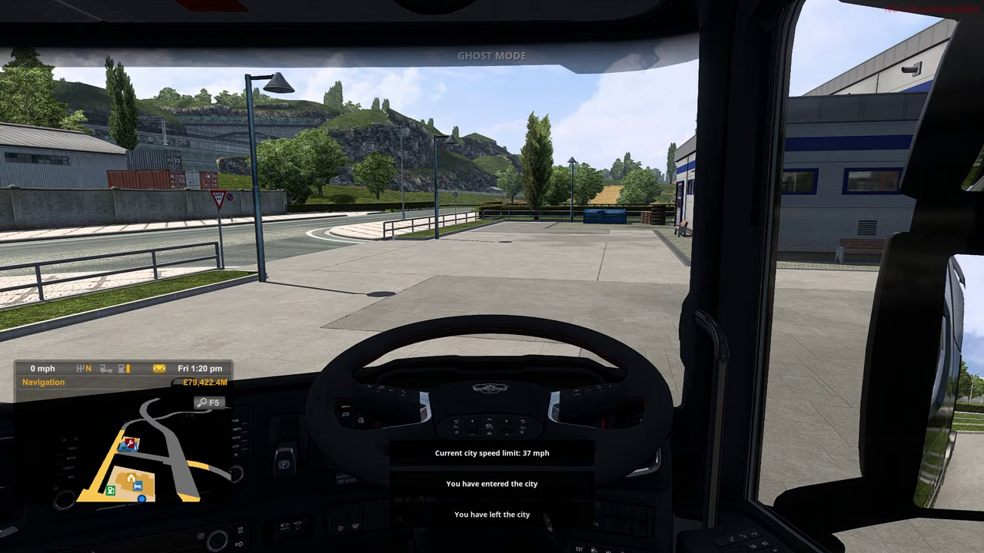
Save the game over the existing 'mods' slot via Save & Load > Save Game, confirming the overwrite
key("Tab")
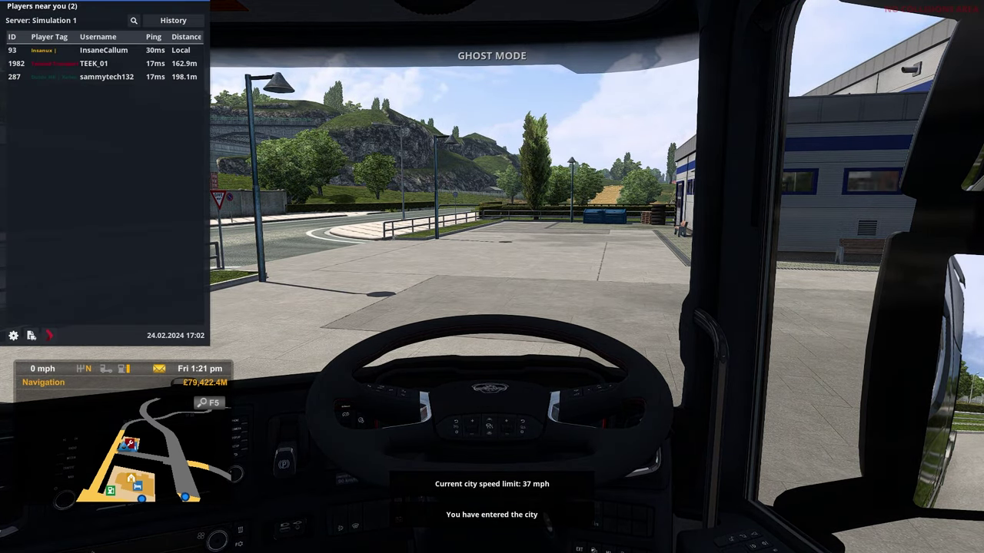
key("Escape")
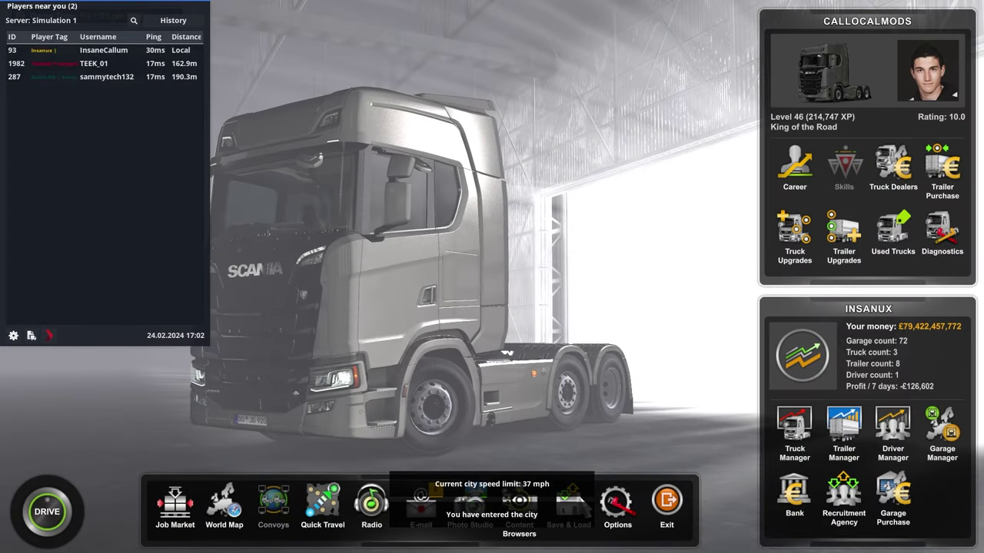
left_click(568, 503)
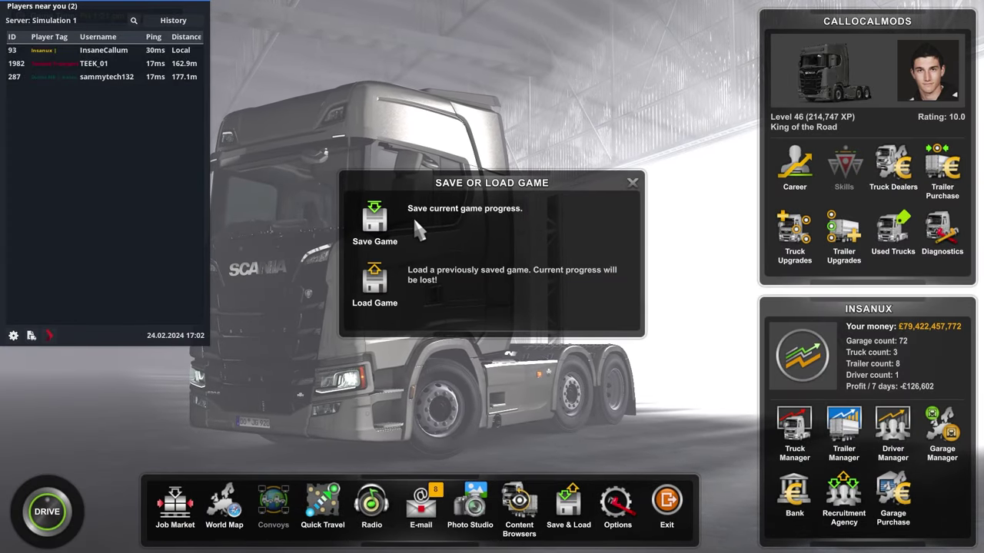
left_click(412, 217)
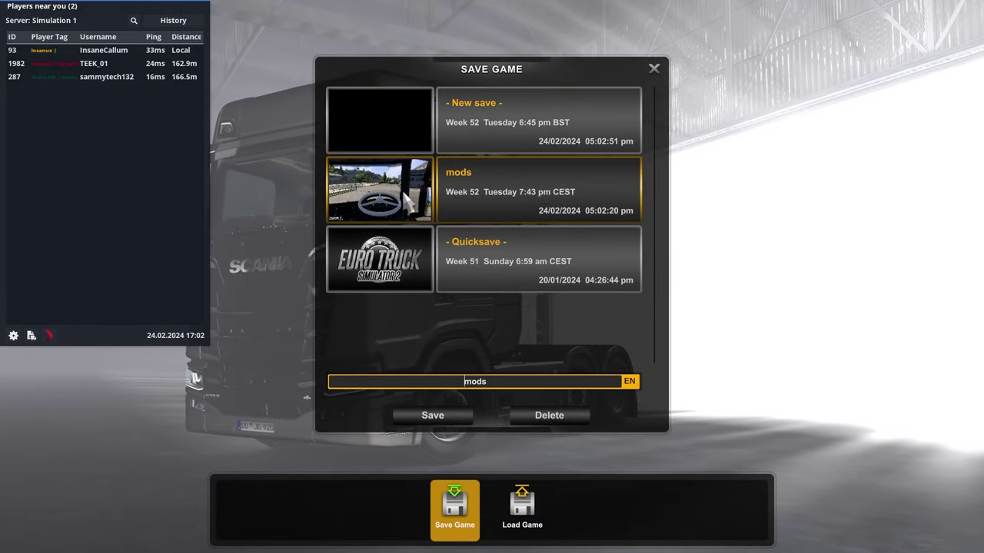
double_click(486, 188)
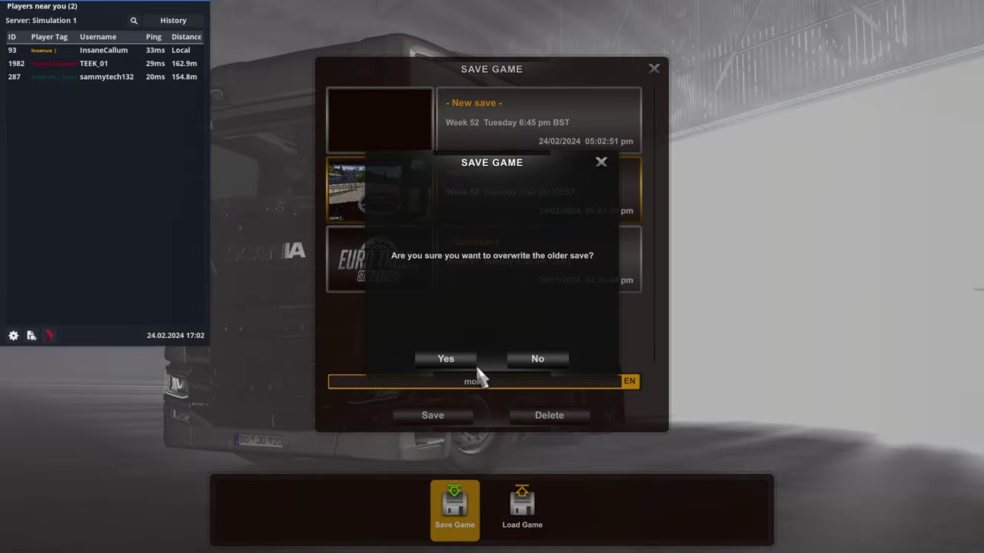
left_click(448, 358)
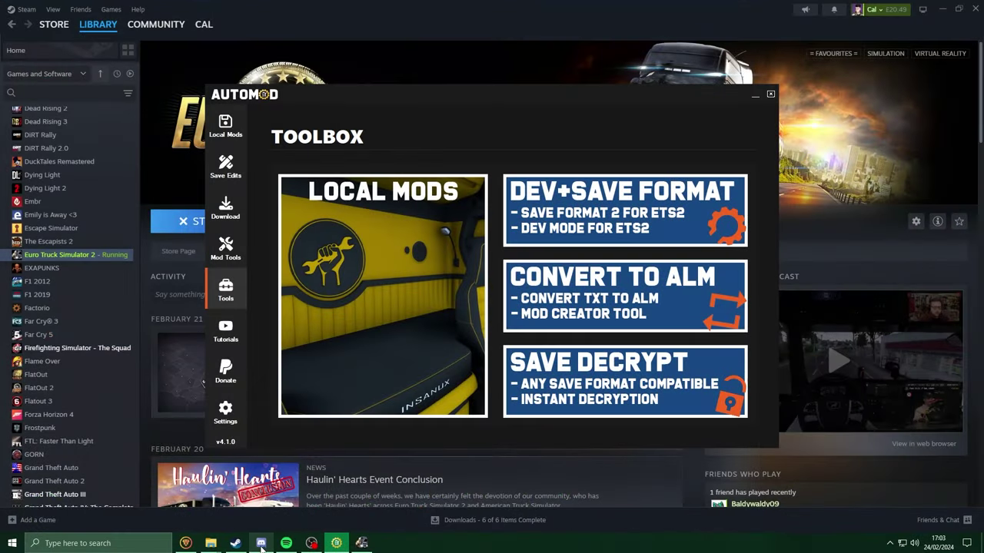
Download TMP_Scania_3_Spoke_Vabis_Wheel.zip from the post in Discord's #steering-wheel channel
left_click(261, 544)
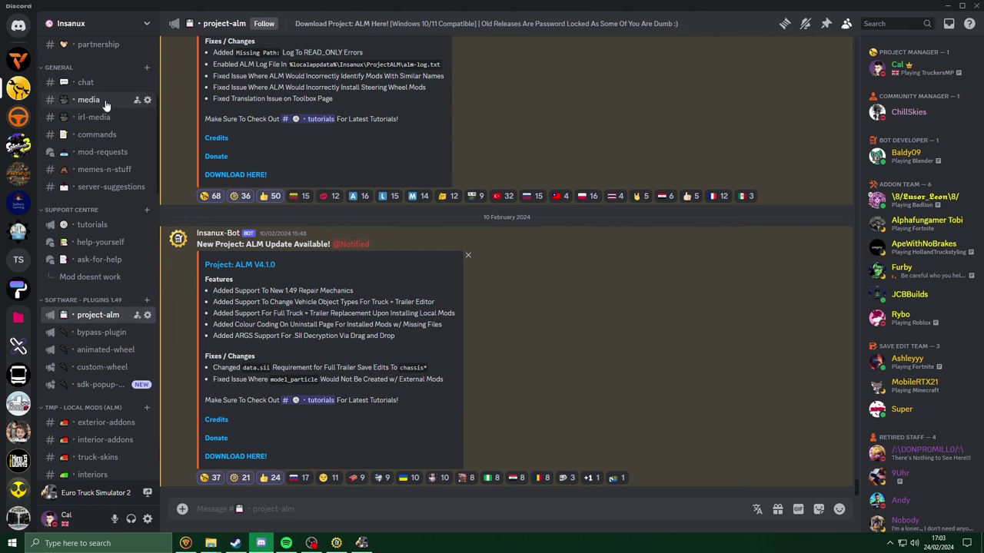
scroll(96, 231, "down", 5)
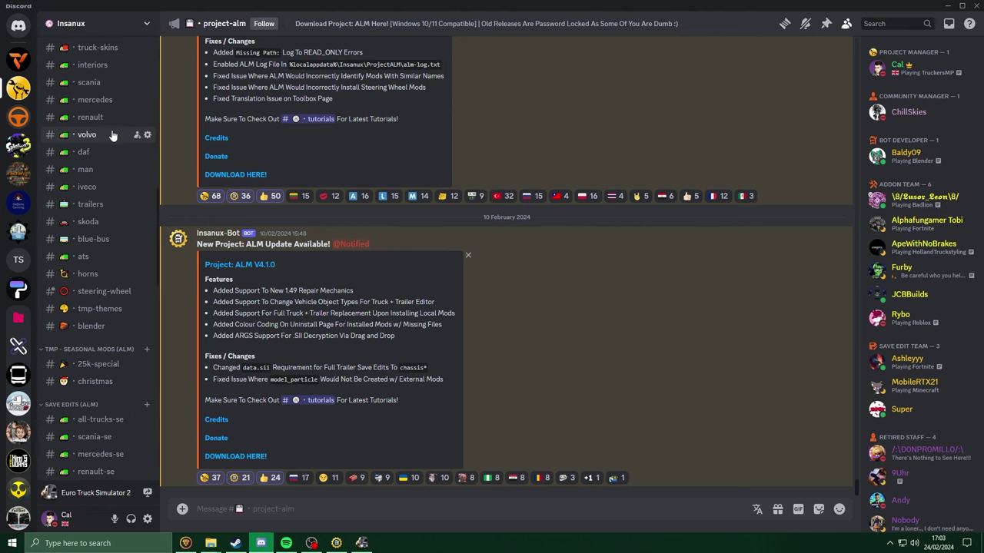
left_click(107, 291)
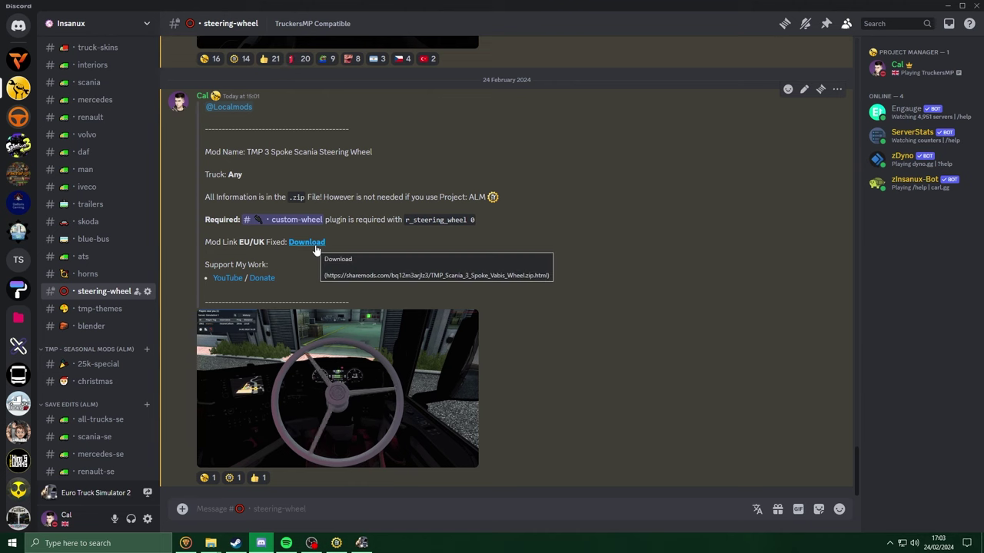
left_click(311, 243)
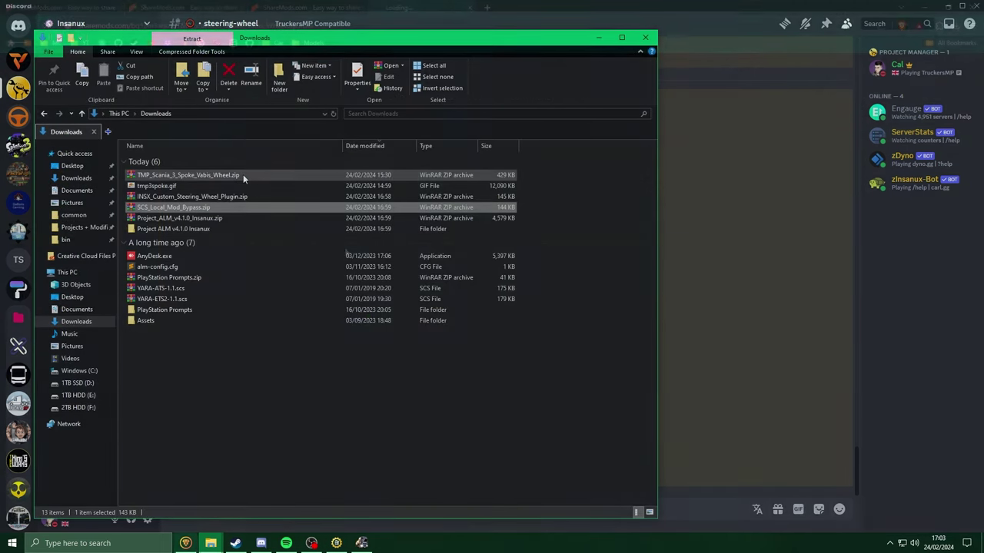
Extract TMP_Scania_3_Spoke_Vabis_Wheel.zip here and open the new folder containing copy_to_docs and alm-config.cfg
left_click(580, 201)
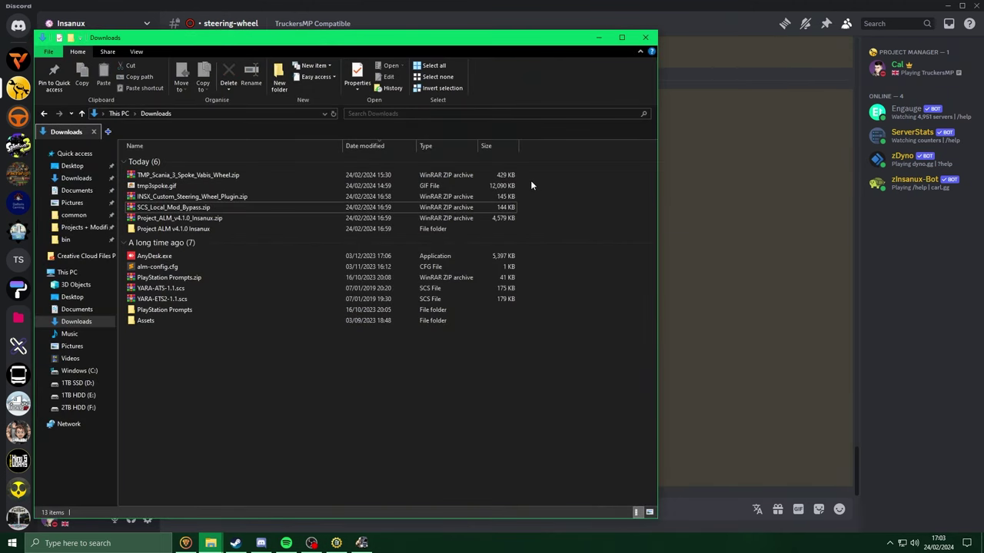
left_click(253, 177)
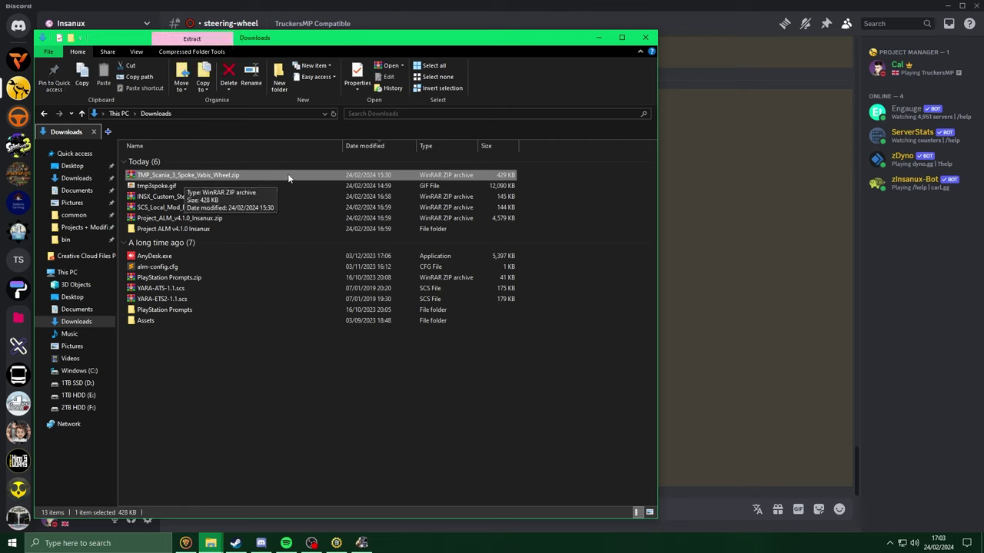
right_click(289, 178)
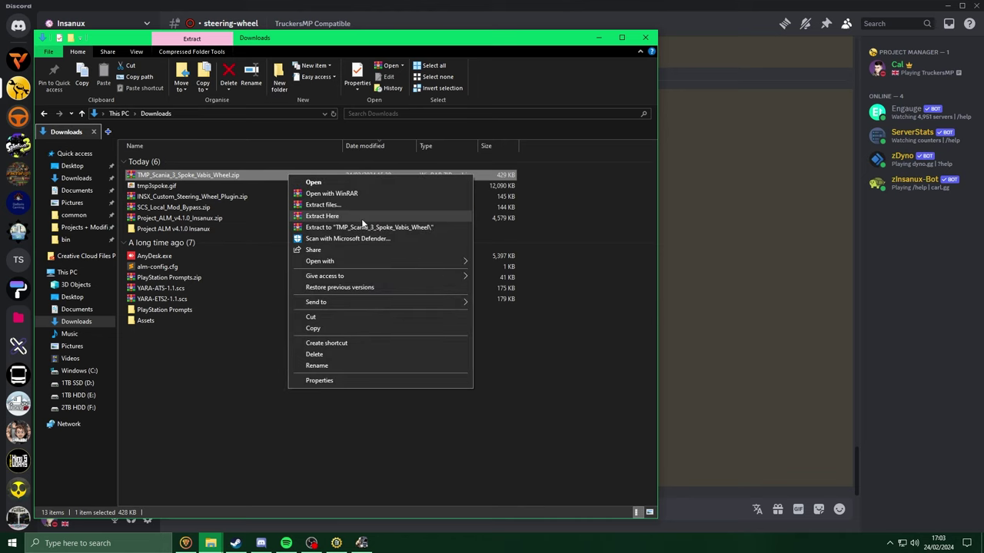
left_click(339, 217)
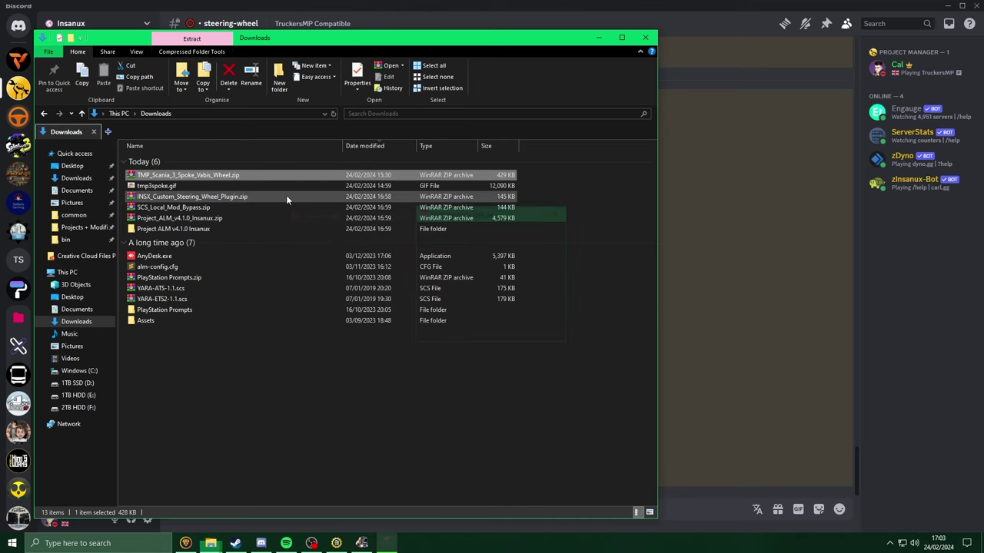
double_click(192, 240)
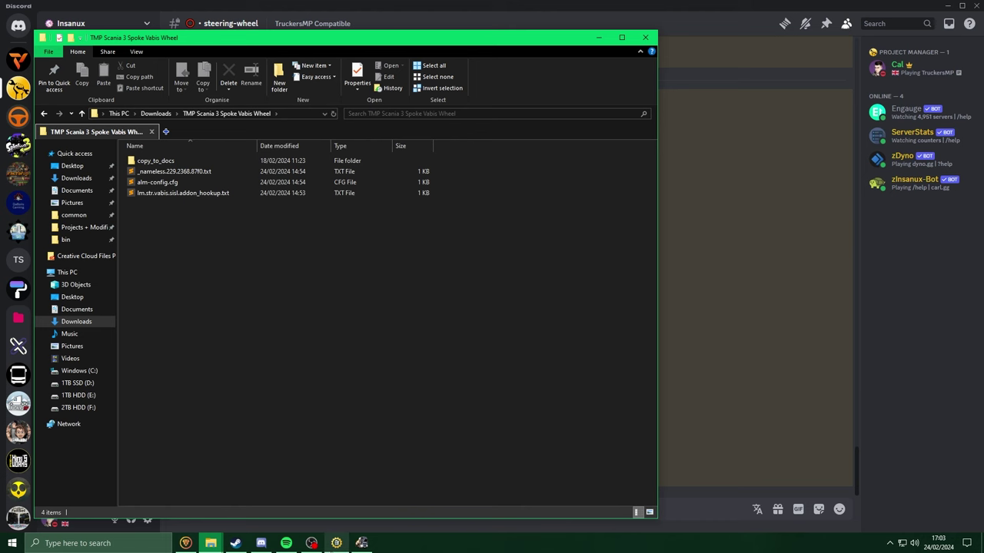
On Project ALM's local mods page, keep the current profile and target the 'mods' save
left_click(336, 543)
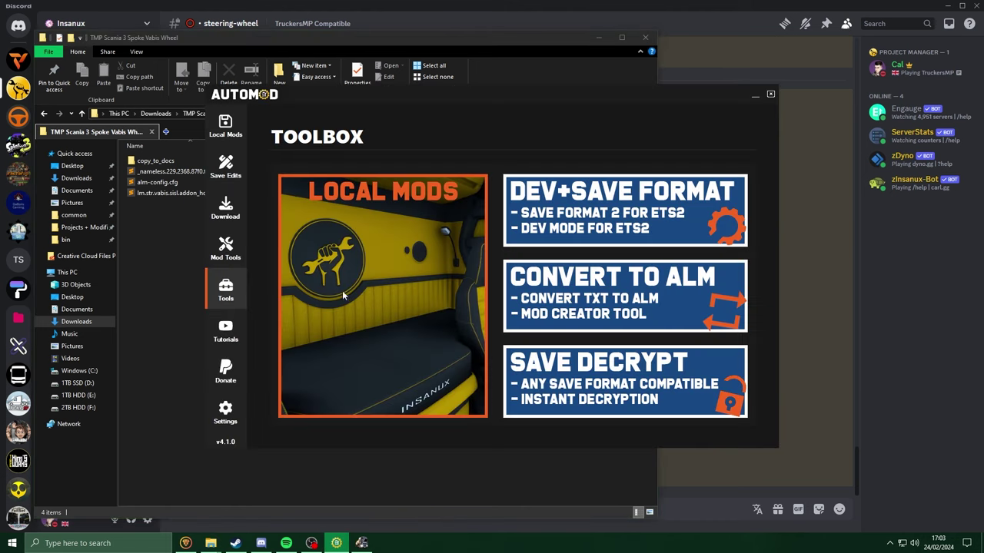
left_click(233, 127)
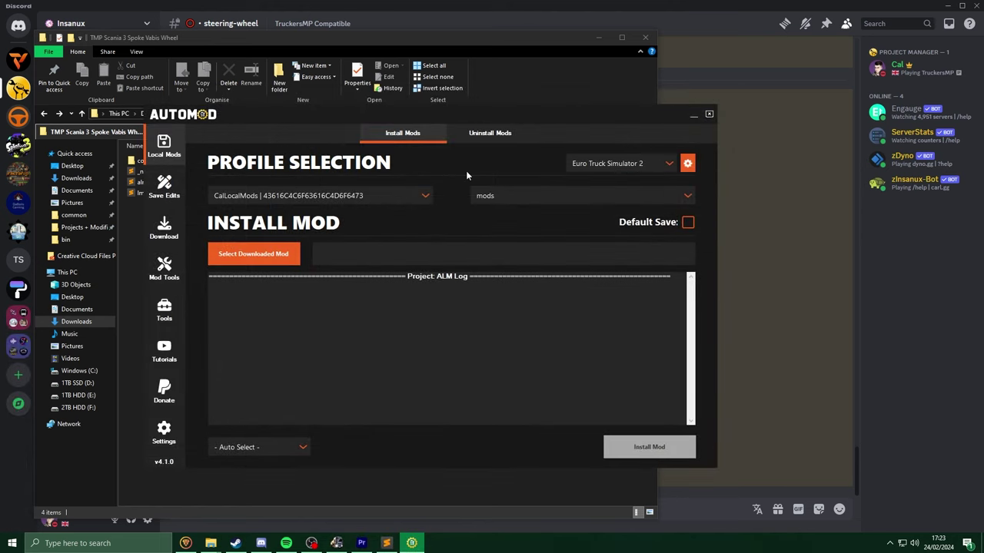
left_click(351, 195)
left_click(254, 212)
left_click(574, 199)
left_click(553, 208)
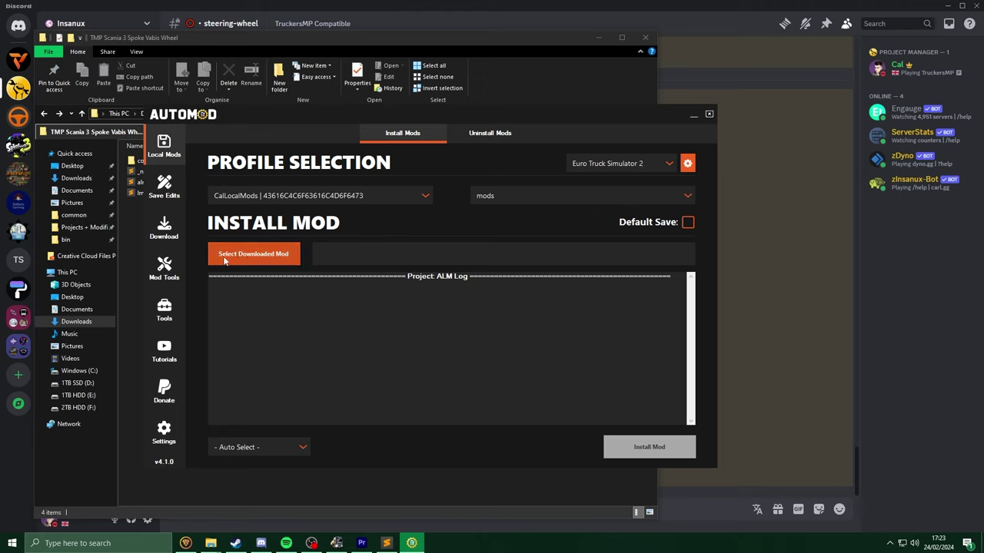
Select the Downloads\TMP Scania 3 Spoke Vabis Wheel folder as the mod and install it
left_click(291, 263)
scroll(187, 184, "up", 3)
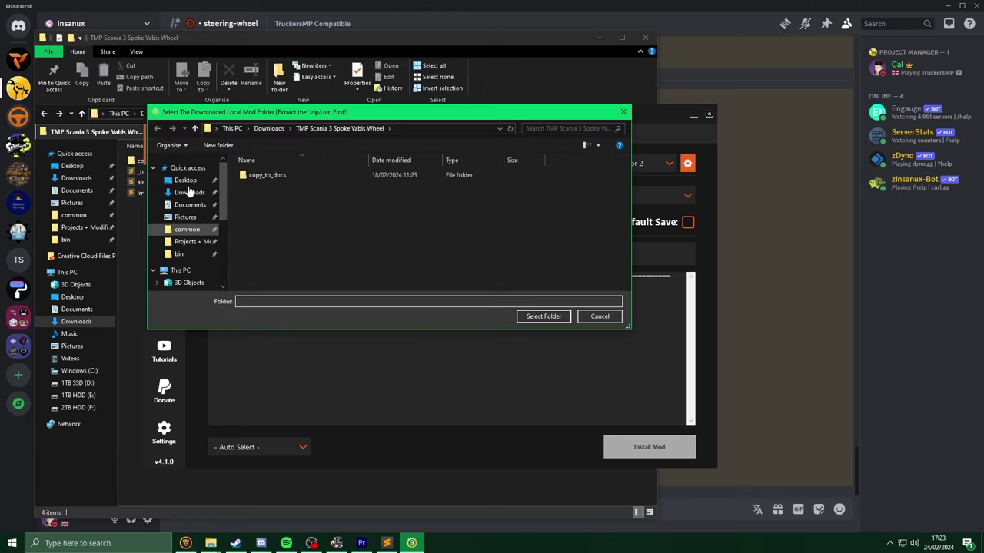
left_click(191, 194)
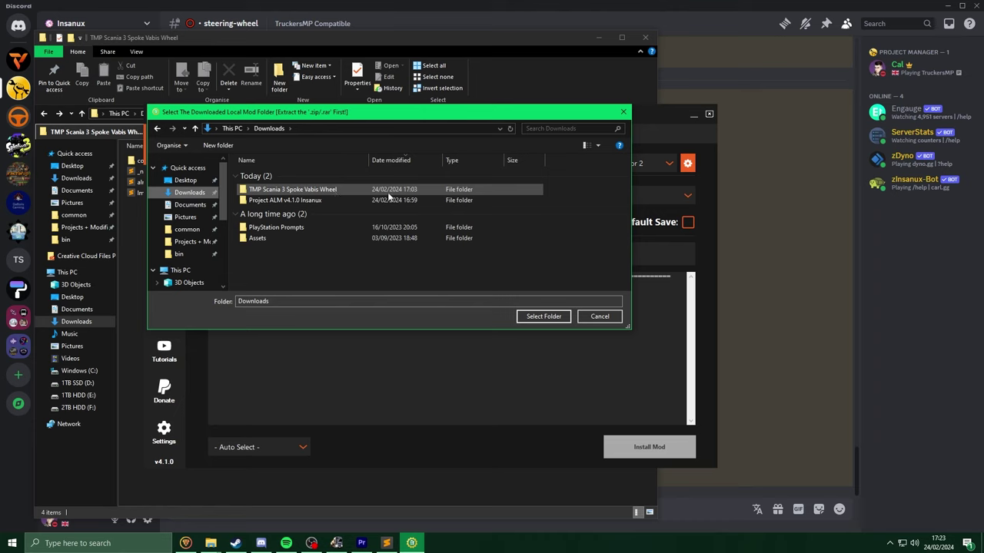
double_click(347, 190)
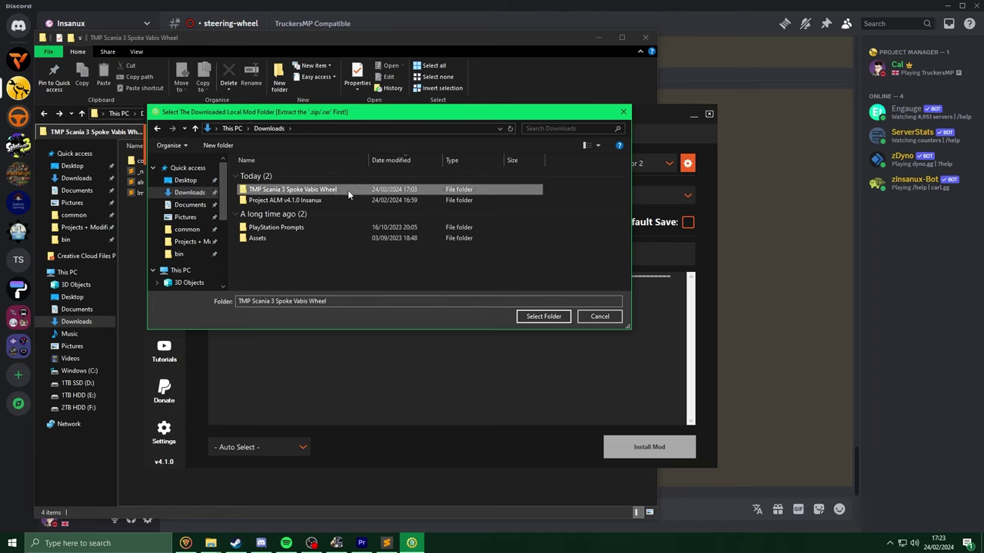
left_click(544, 316)
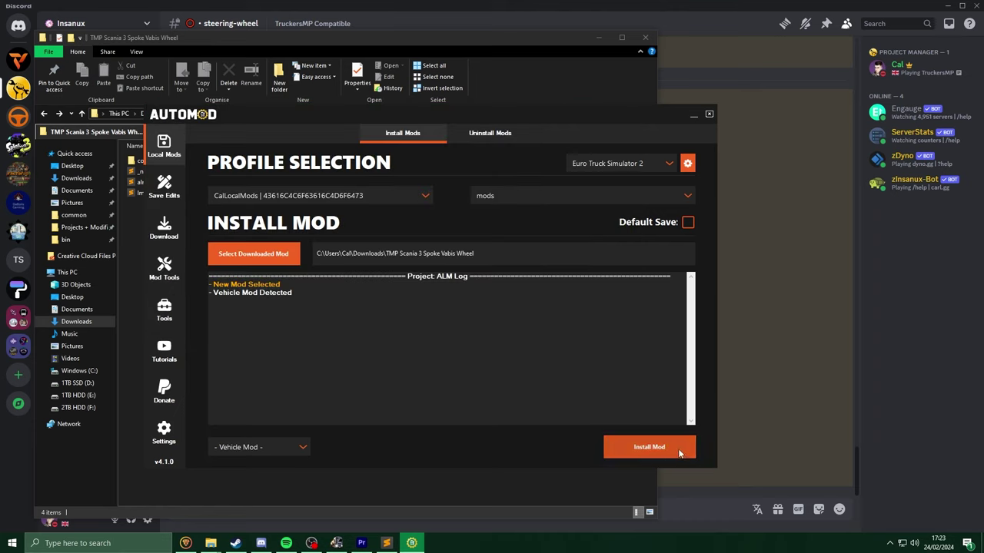
left_click(638, 449)
left_click(525, 308)
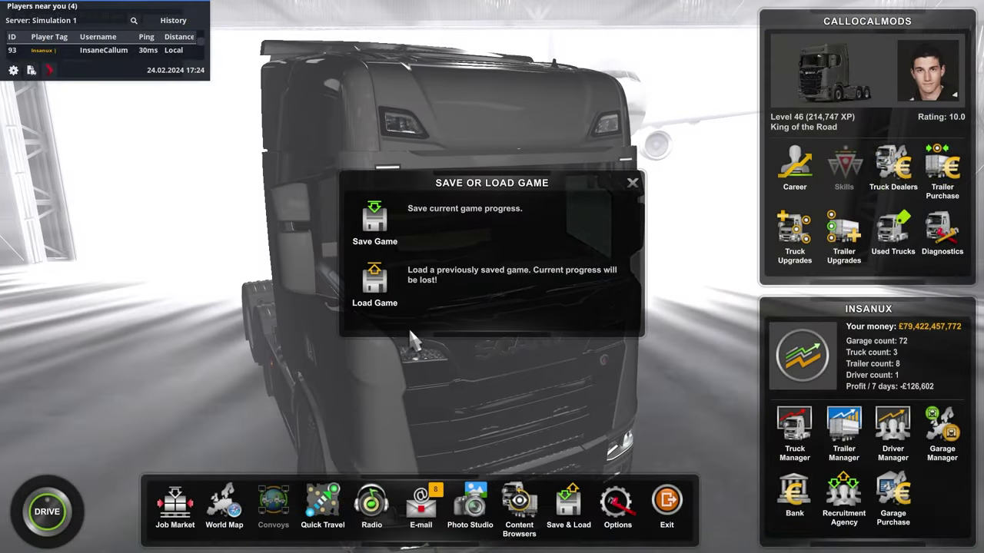
Load the 'mods' save from Load Game and confirm, bringing up the white 3-spoke wheel
left_click(408, 327)
left_click(432, 413)
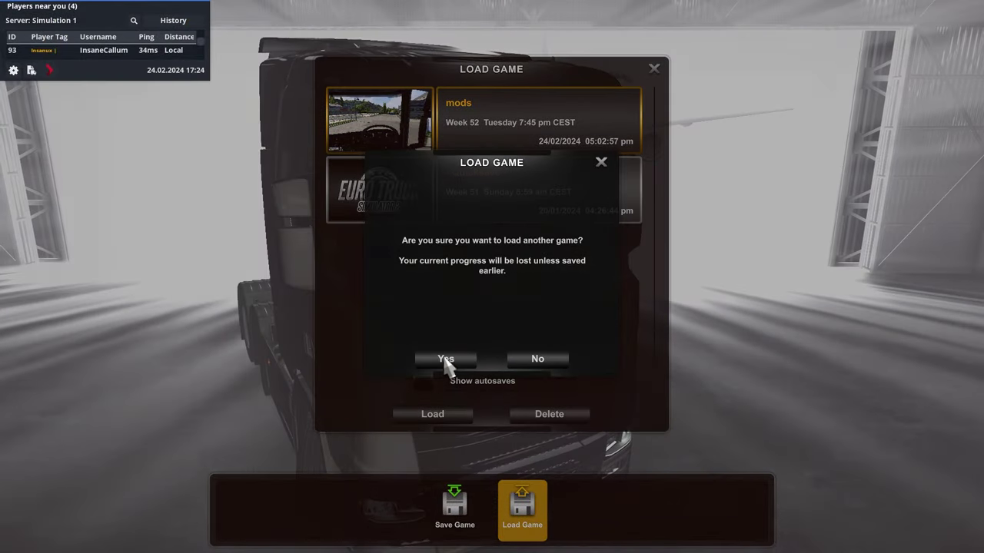
left_click(448, 365)
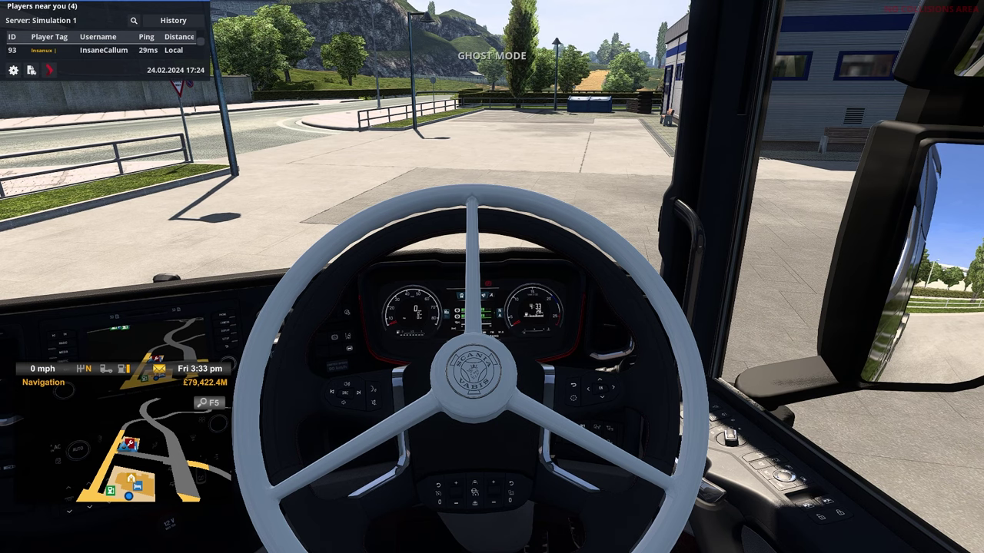
Enter r_steering_wheel 0 in the developer console, then steer to test the cab wheel
key("grave")
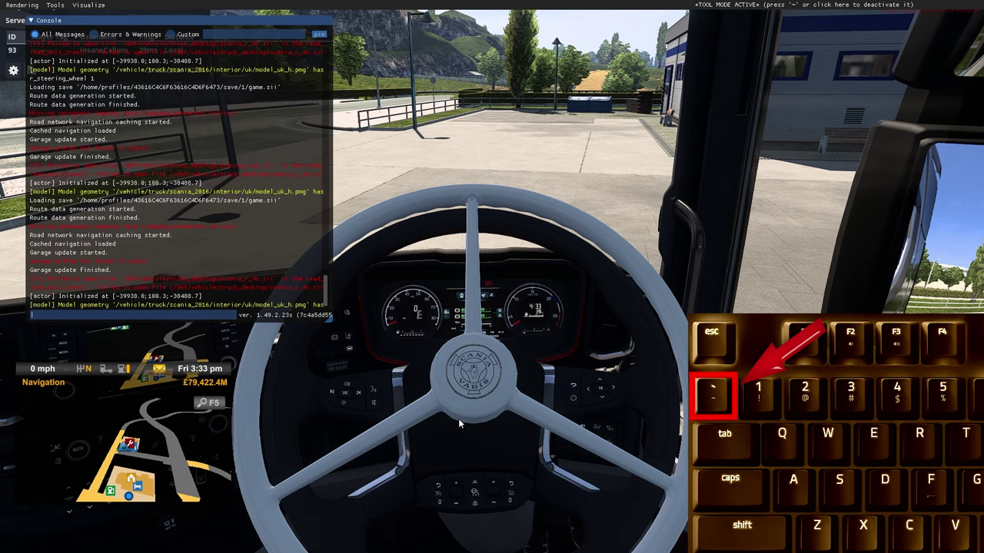
type("r")
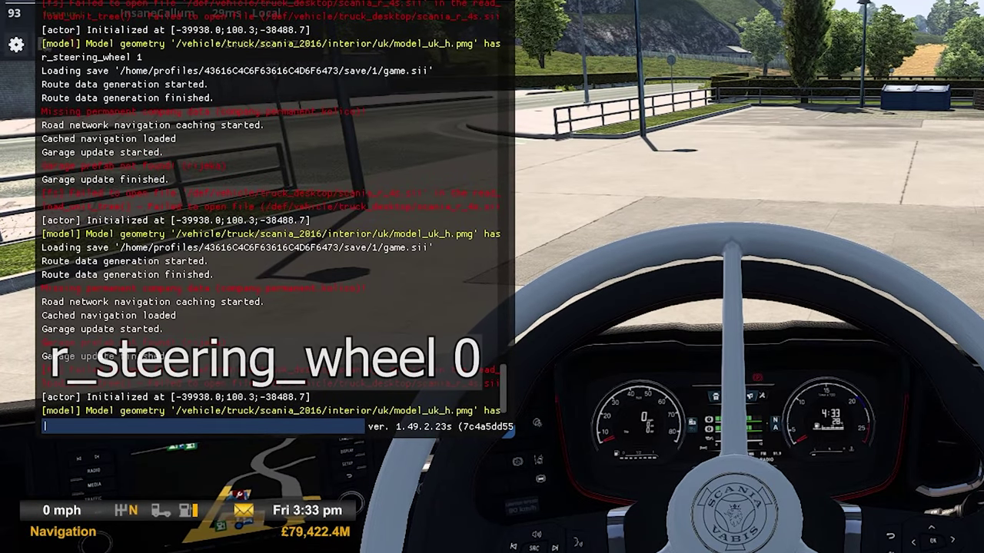
type("_steering_")
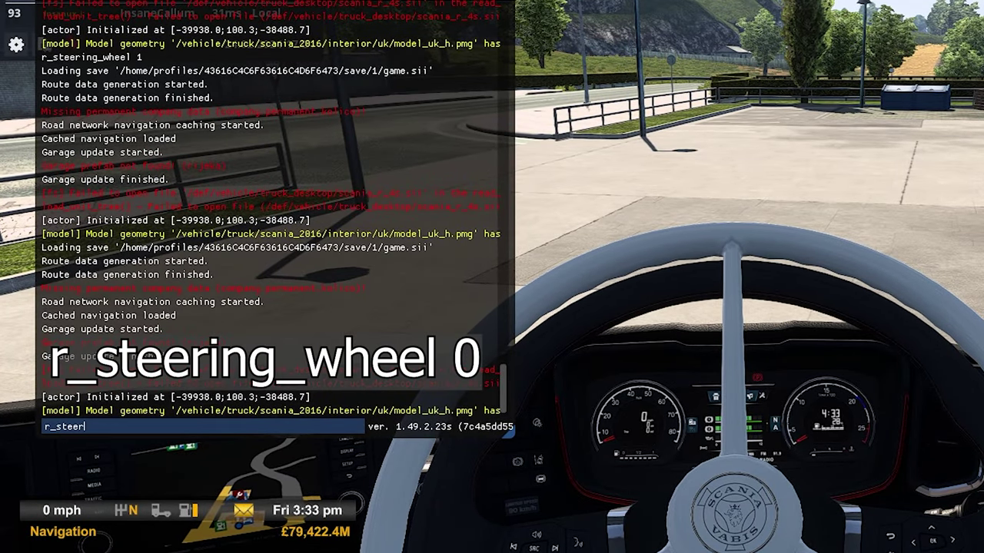
type("wheel")
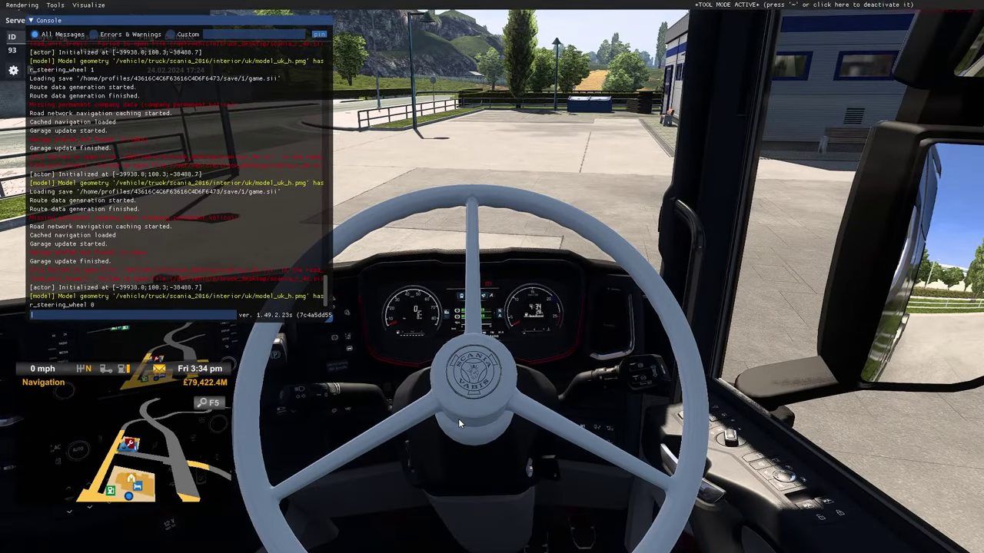
key("grave")
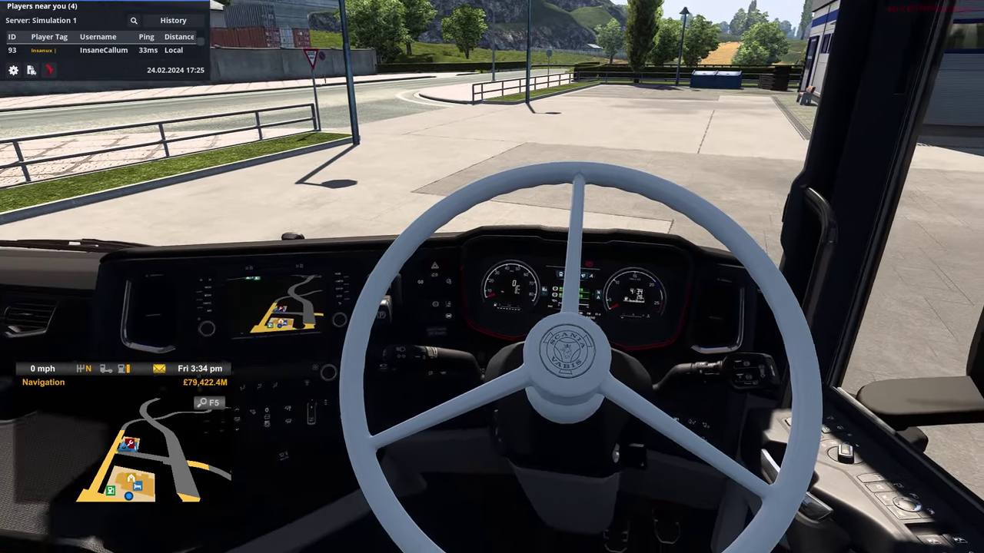
key("d")
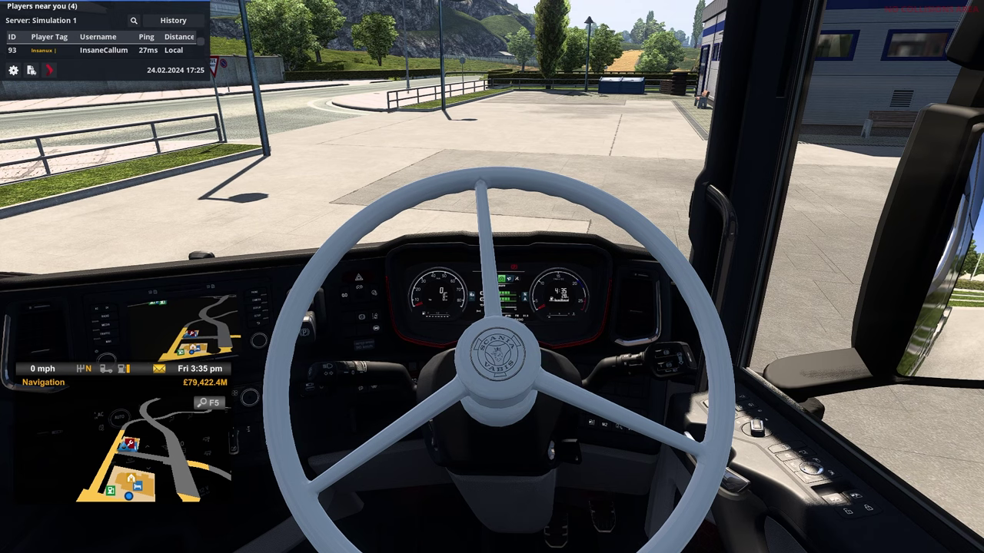
Rerun r_steering_wheel 1 from console history and steer to watch the white Vabis wheel turn
key("grave")
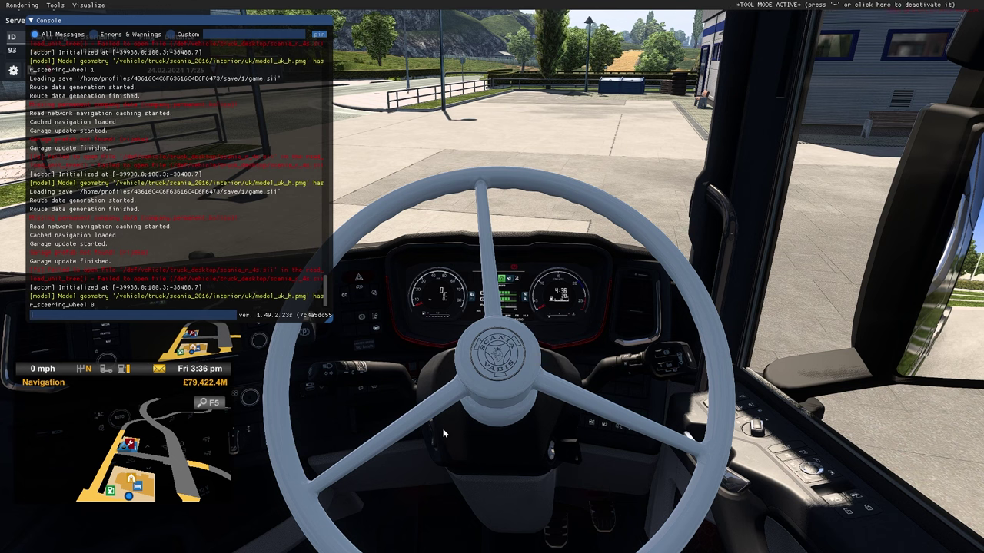
key("Up")
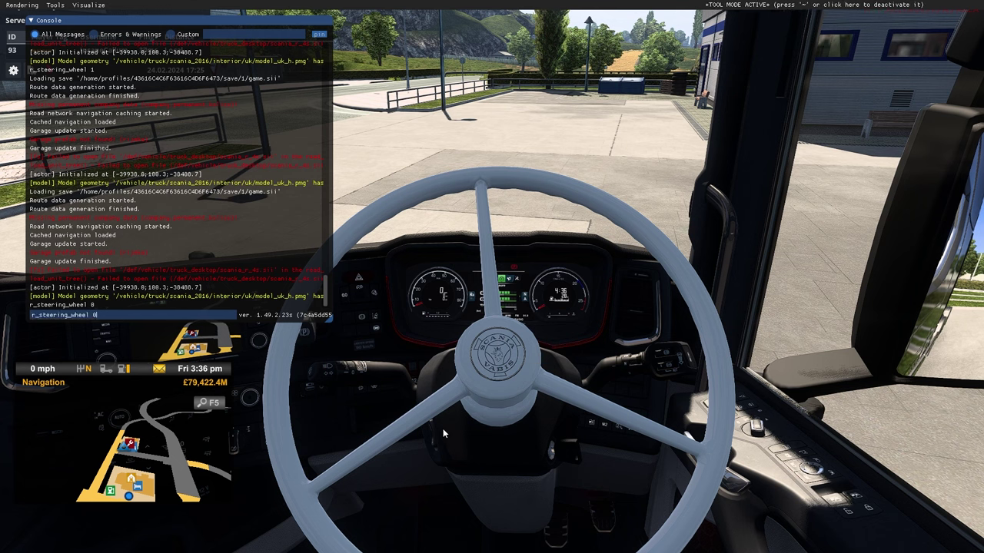
key("Up")
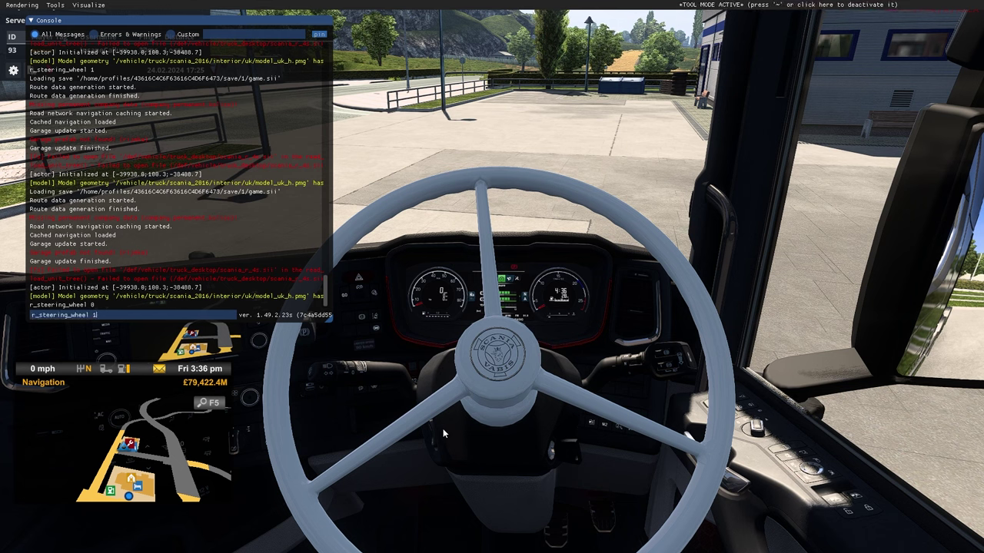
key("Return")
key("grave")
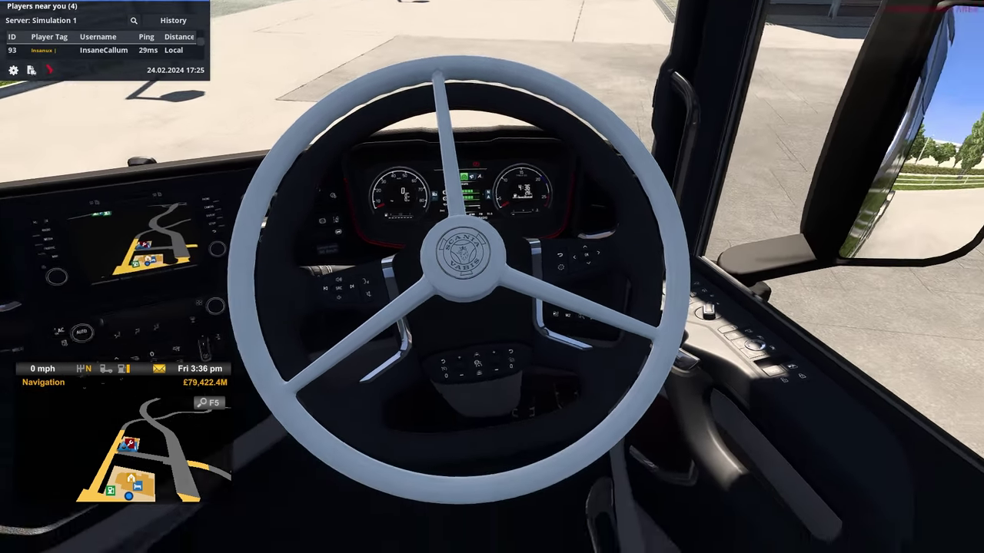
key("grave")
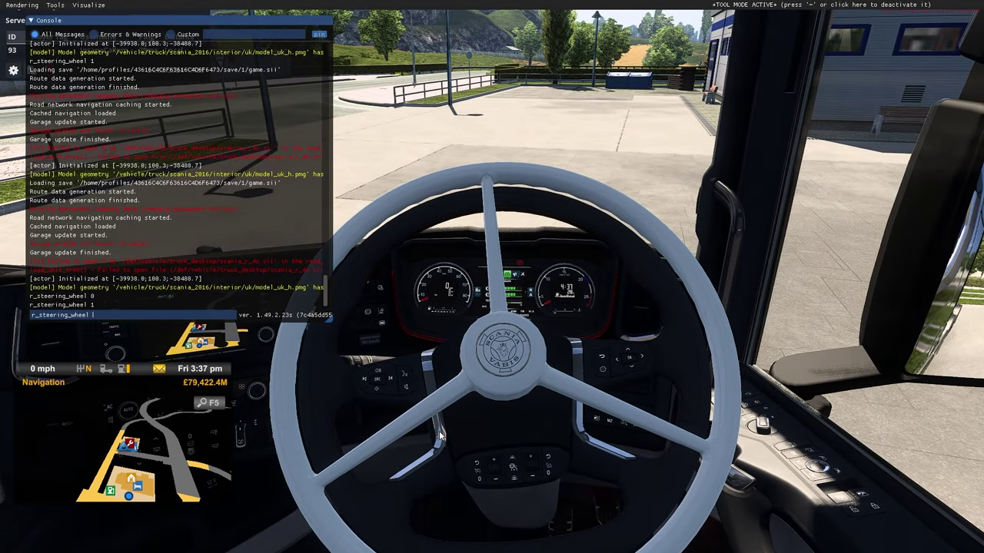
key("grave")
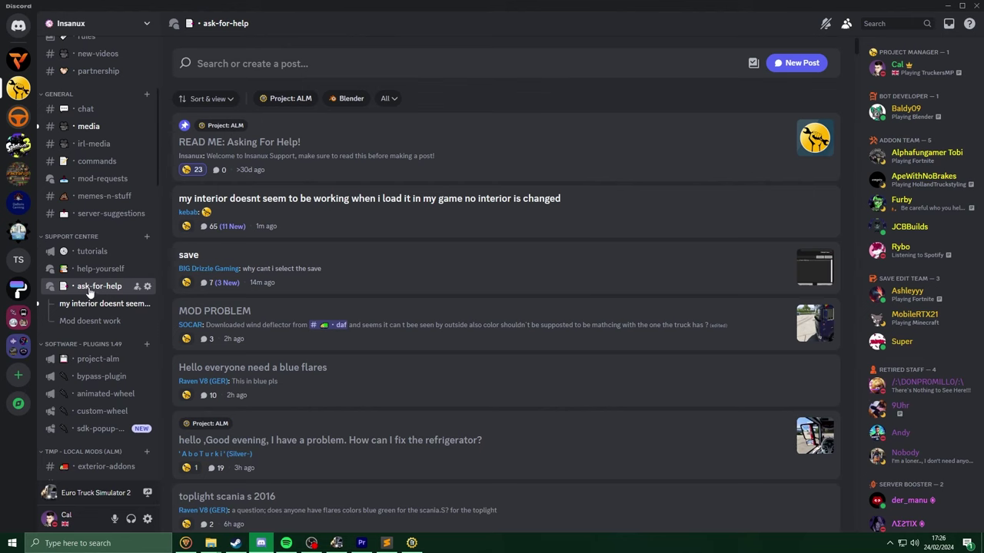
Open the READ ME: Asking For Help! post and highlight its How To Ask For Help? and game.log.txt instructions
mouse_move(86, 286)
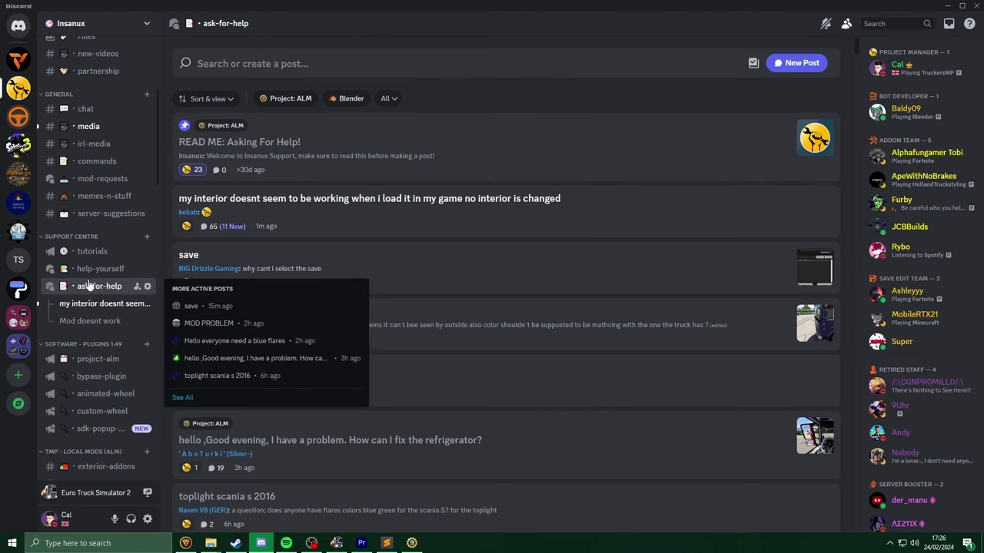
left_click(321, 147)
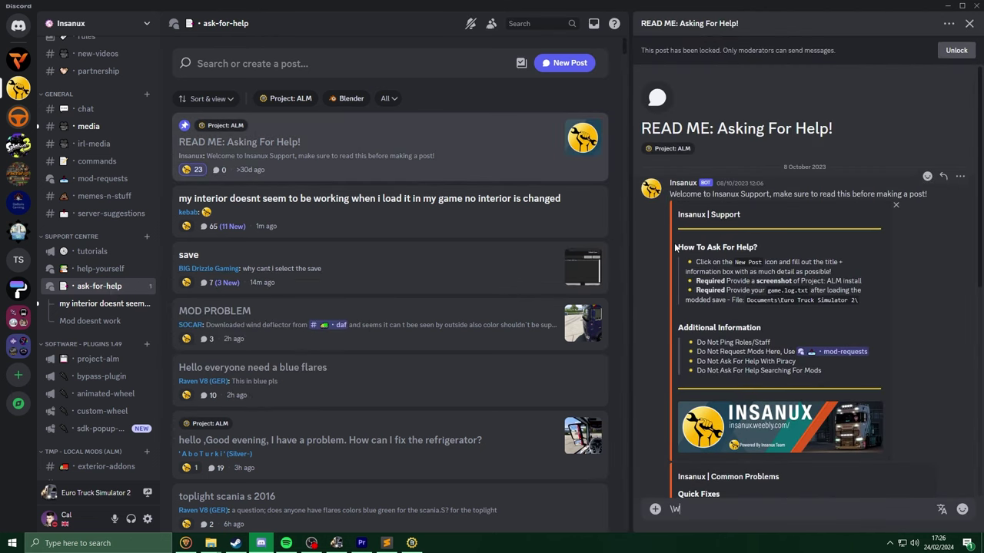
left_click_drag(675, 247, 872, 301)
left_click(876, 298)
left_click_drag(812, 287, 768, 291)
left_click(876, 291)
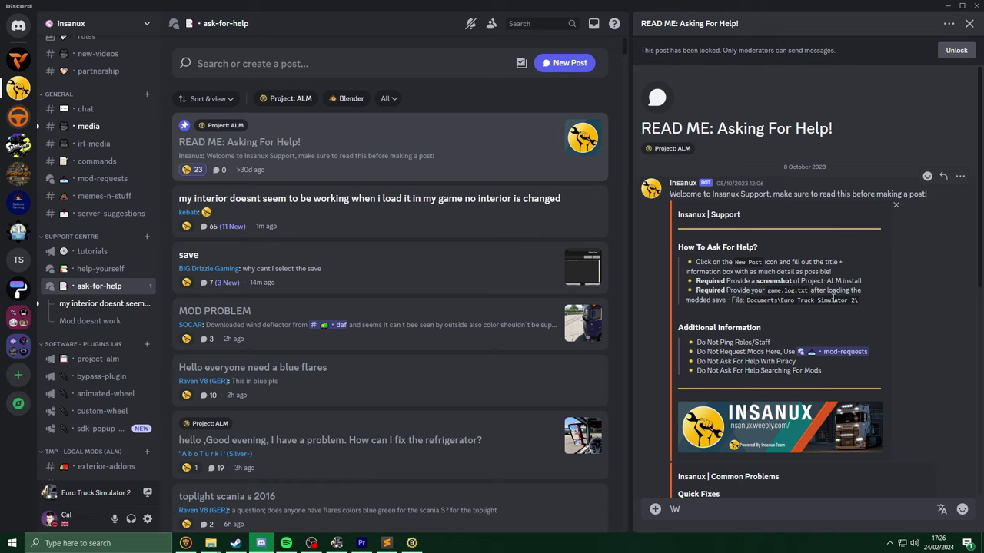